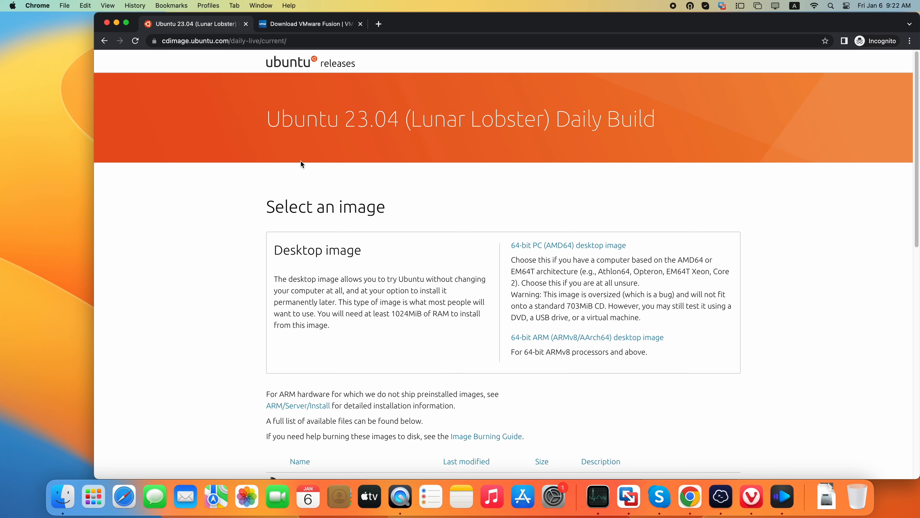
Review the 64-bit ARM desktop image entries on the Ubuntu 23.04 daily build page and the VMware Fusion 13 download page
left_click_drag(269, 120, 649, 166)
left_click(650, 166)
left_click_drag(664, 338, 513, 337)
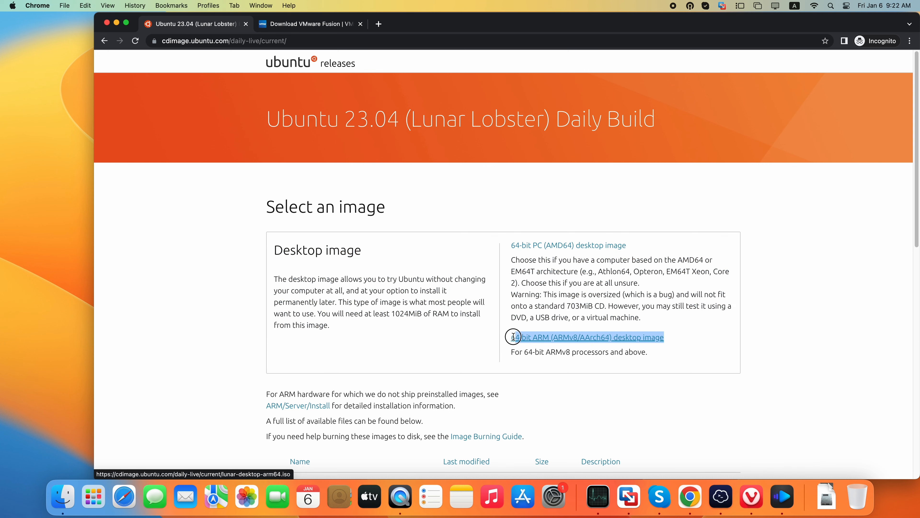
left_click(530, 373)
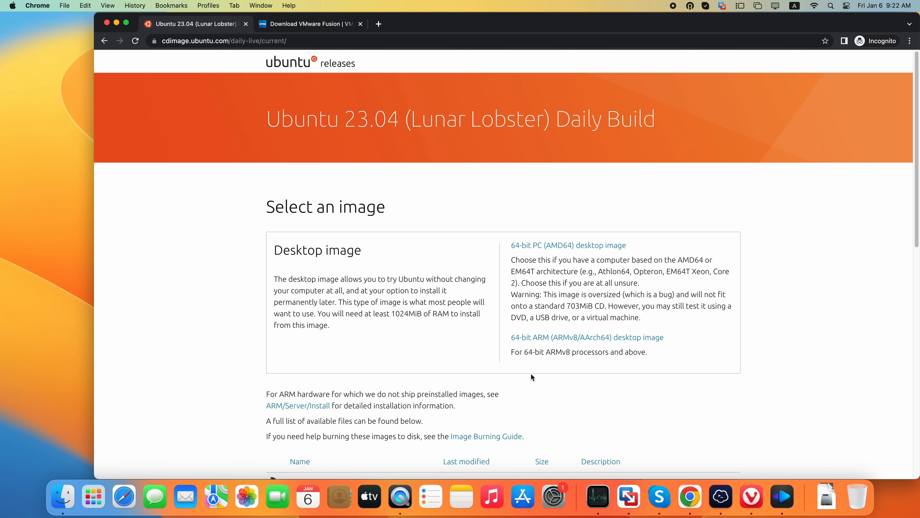
scroll(537, 375, "down", 15)
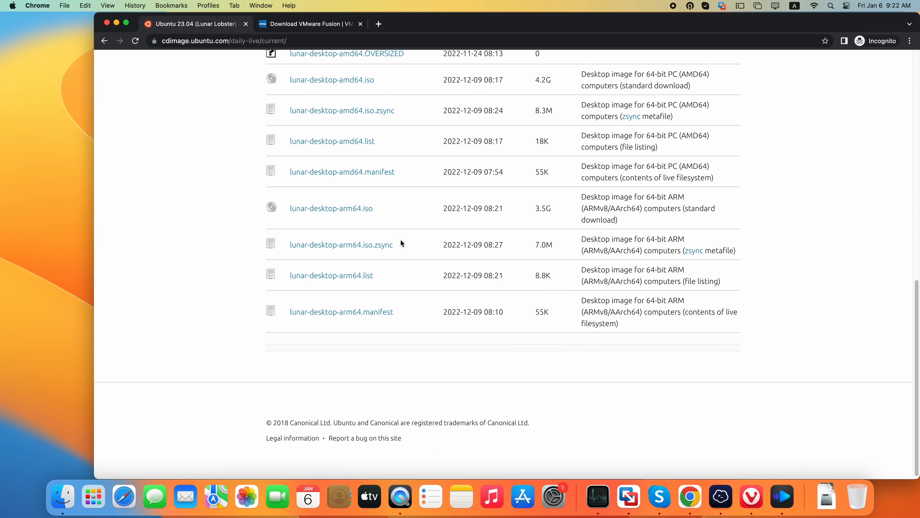
scroll(401, 242, "up", 4)
left_click_drag(390, 306, 290, 314)
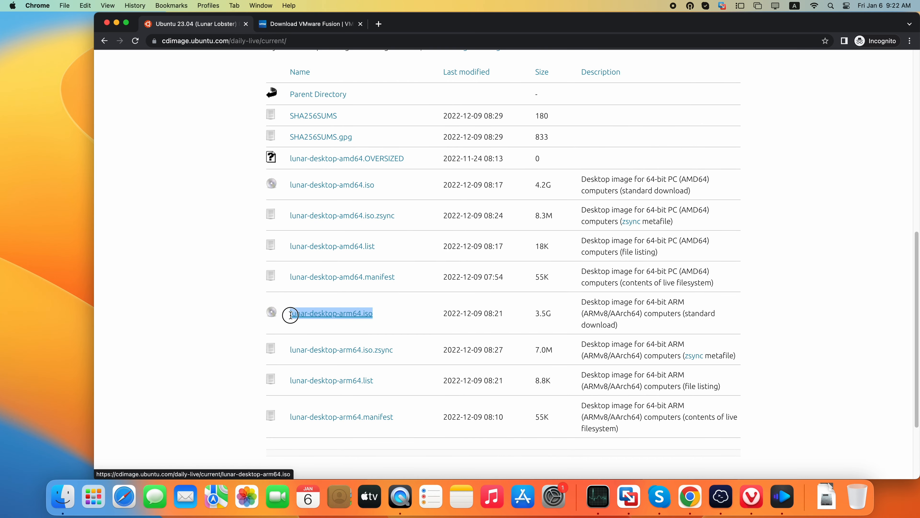
left_click(390, 318)
scroll(459, 288, "up", 10)
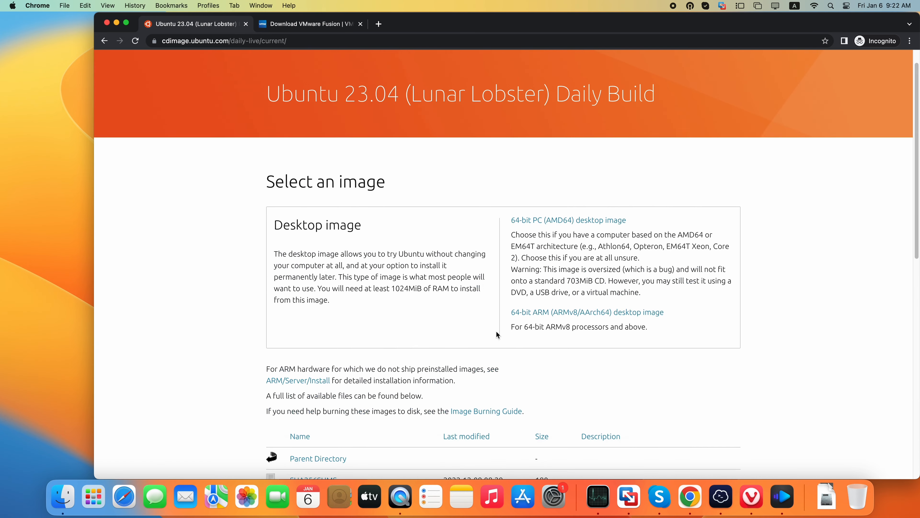
left_click(335, 25)
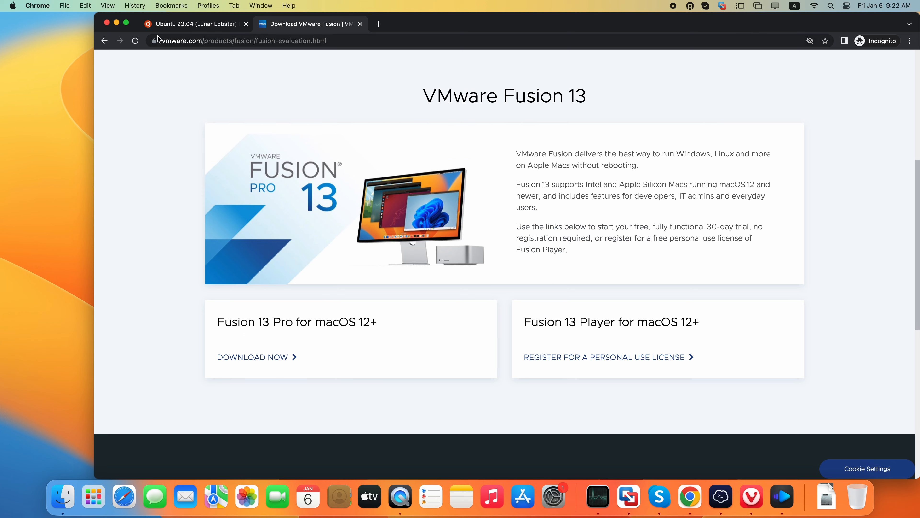
Minimize the browser window and launch VMware Fusion
left_click(116, 24)
left_click(94, 494)
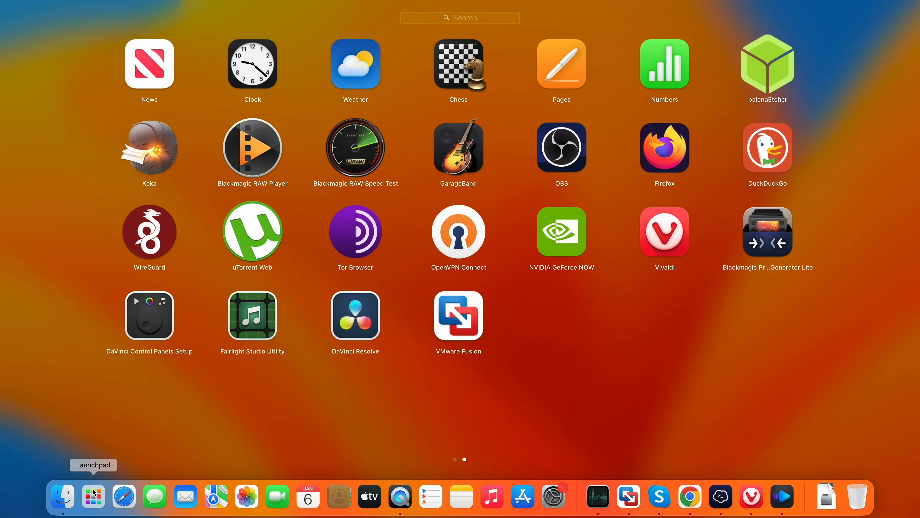
left_click(459, 316)
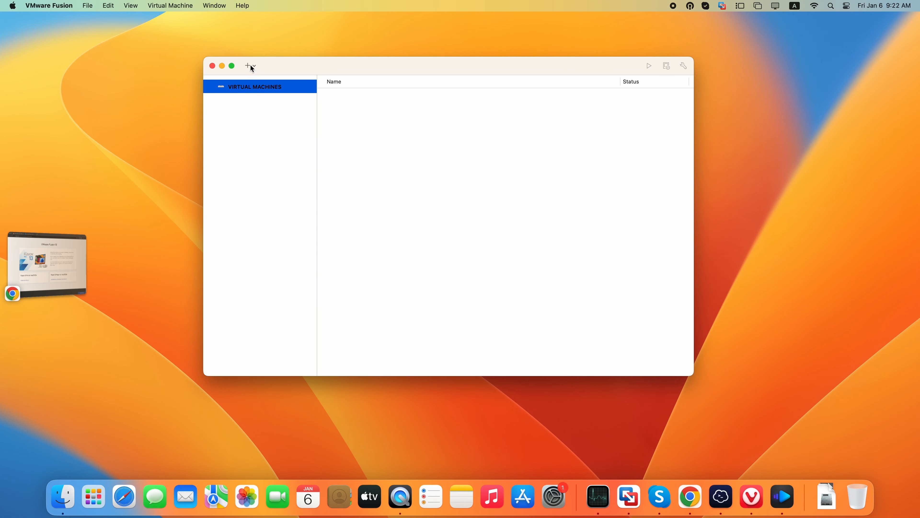
Start a new virtual machine using the custom virtual machine method, closing the virtual machine library window
left_click(251, 66)
left_click(255, 78)
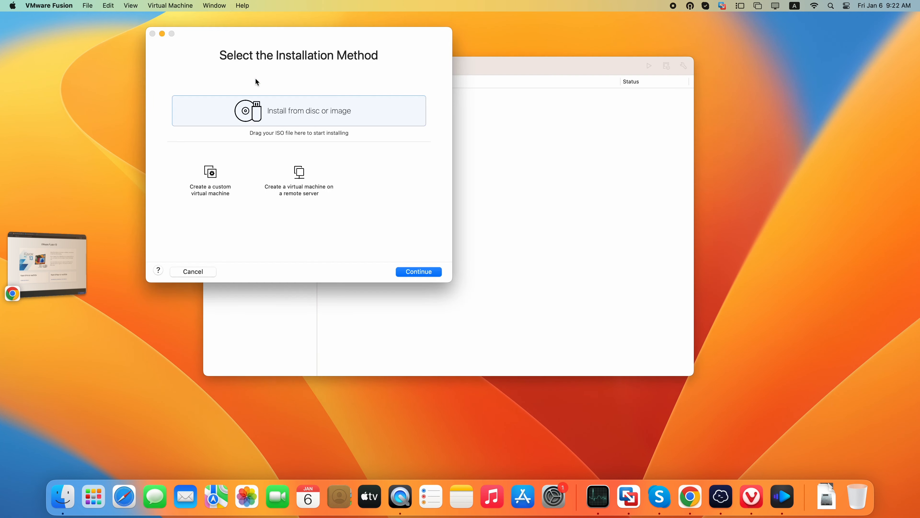
left_click_drag(333, 37, 428, 54)
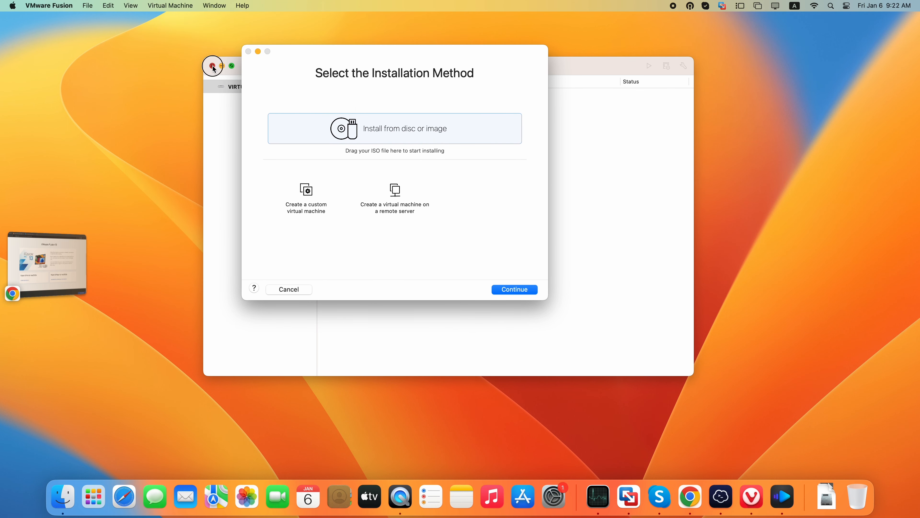
left_click(212, 66)
left_click(311, 196)
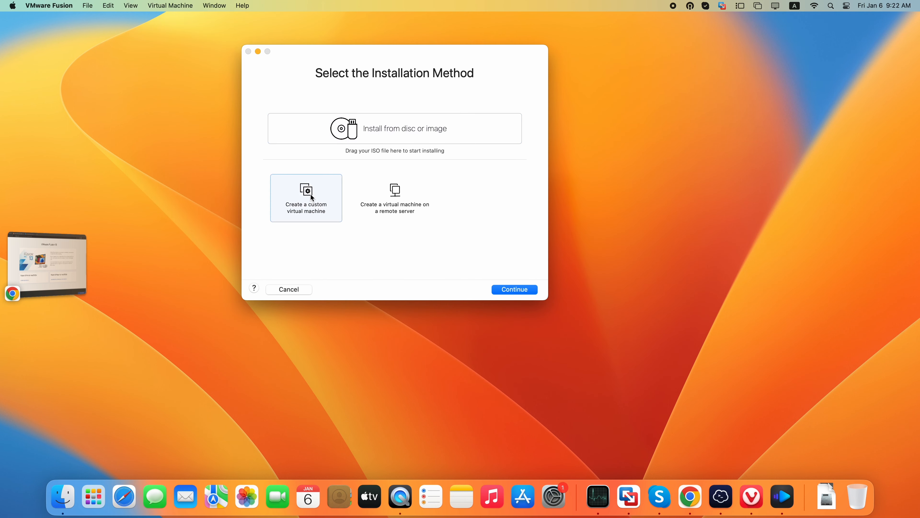
left_click(523, 290)
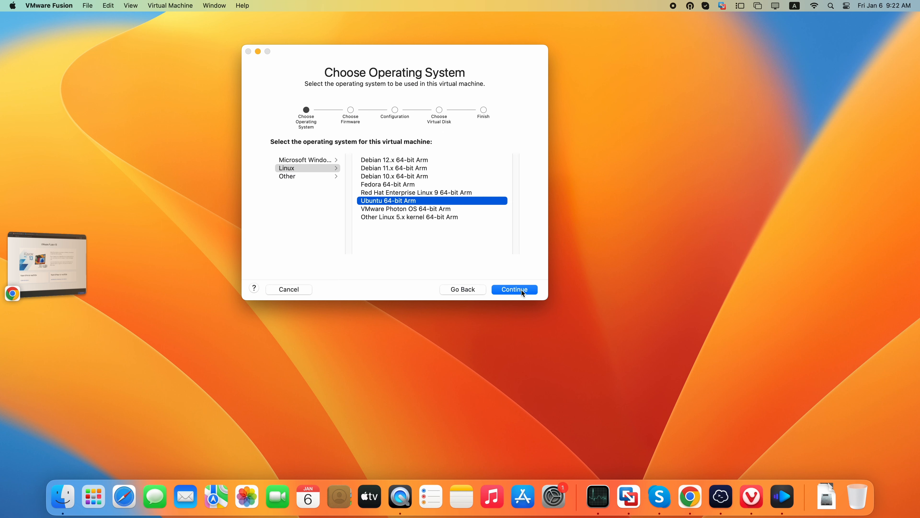
Set up an Ubuntu 64-bit Arm guest with a new 20 GB virtual disk and save it as Ubuntu 64-bit Arm in Virtual Machines
left_click(519, 288)
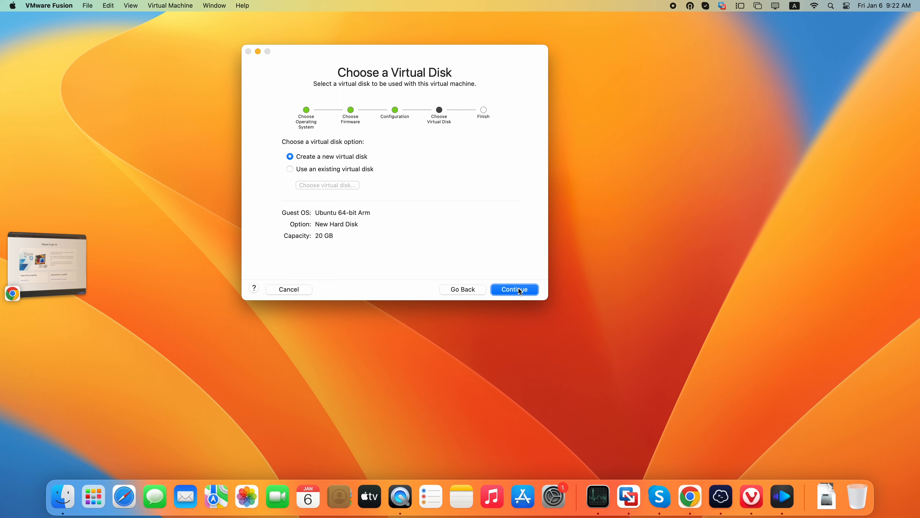
left_click(519, 290)
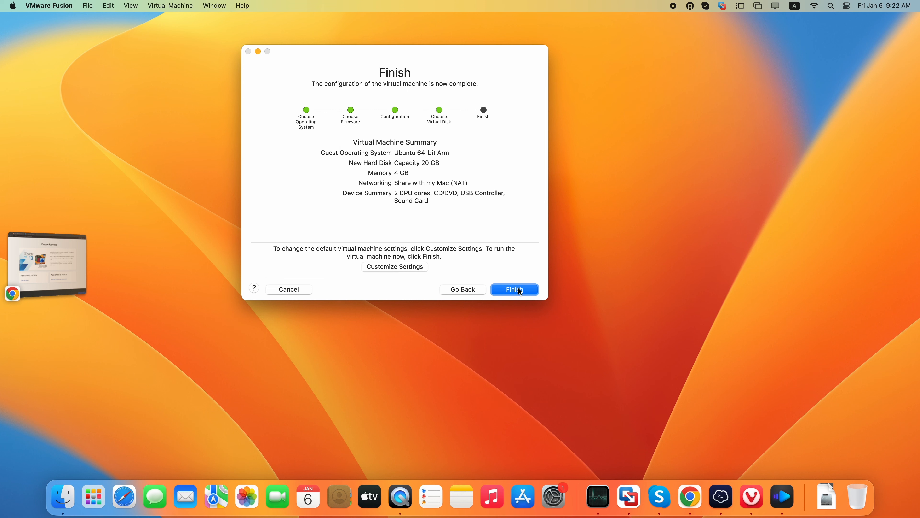
left_click(520, 290)
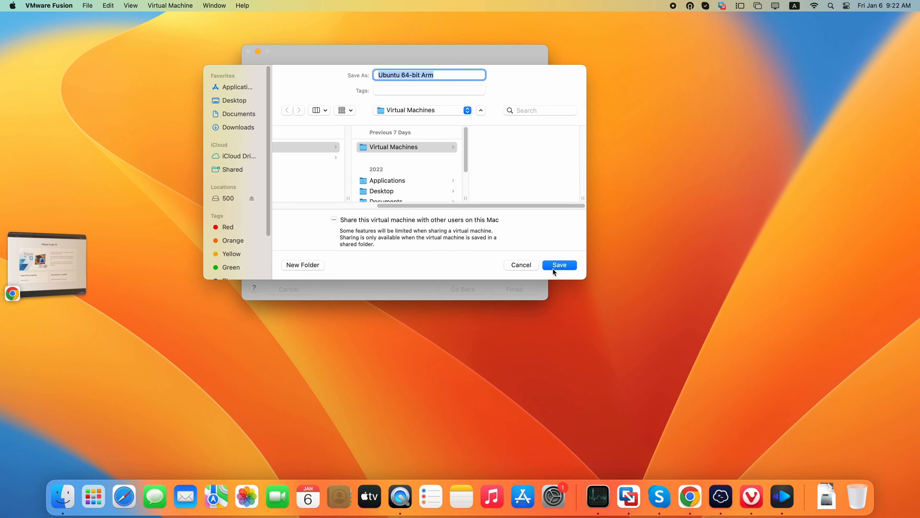
left_click(559, 264)
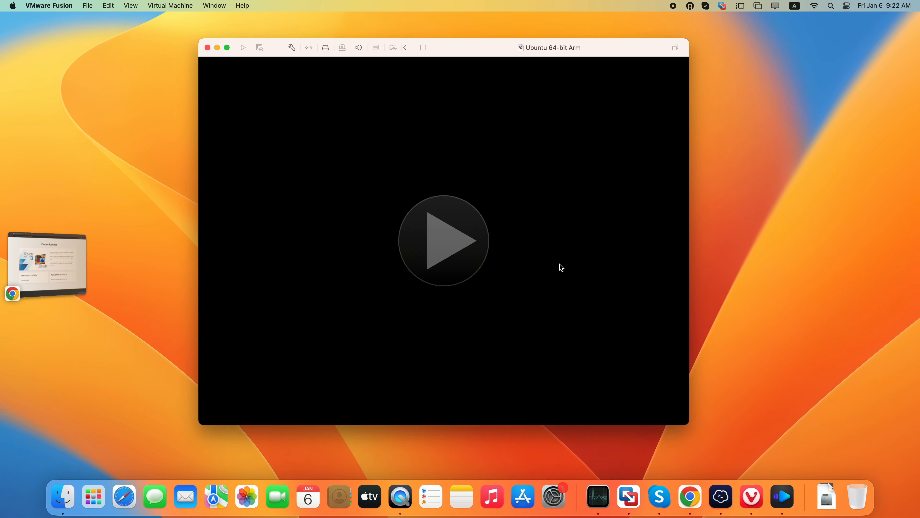
Shut down the running Ubuntu 64-bit Arm virtual machine
left_click(177, 5)
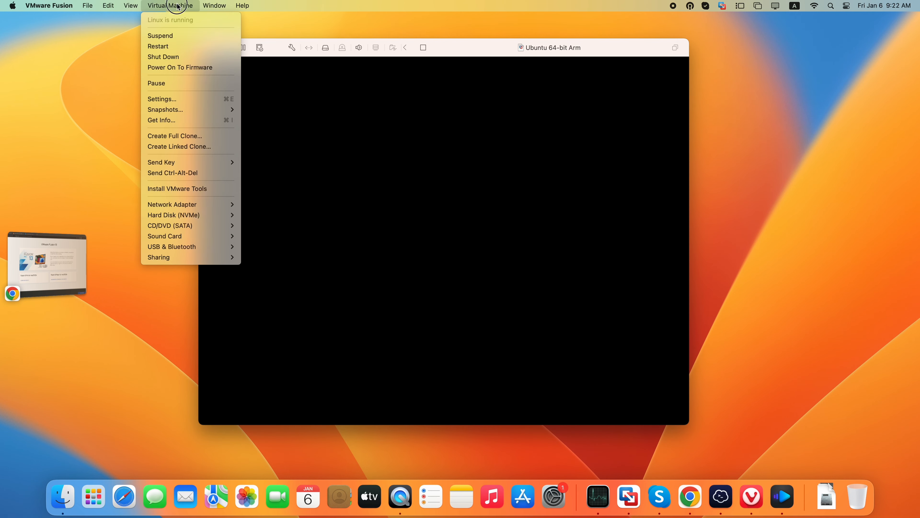
left_click(181, 57)
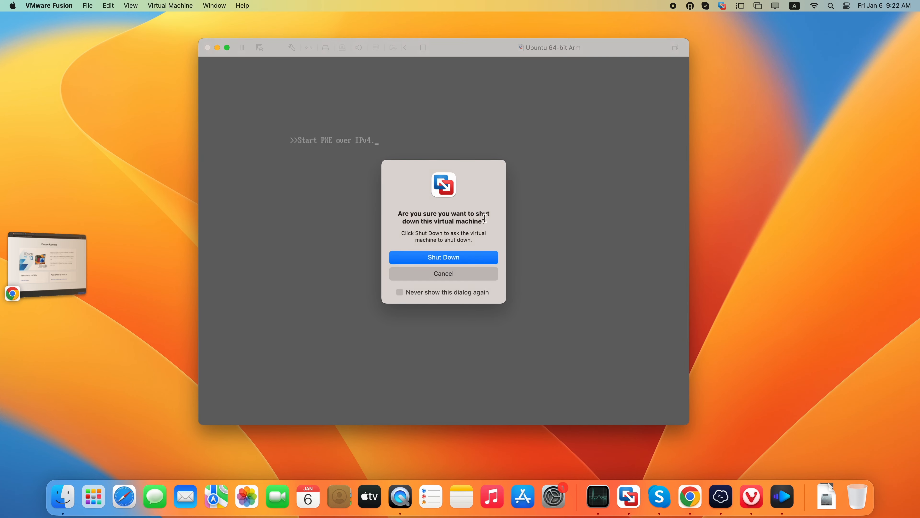
left_click(463, 258)
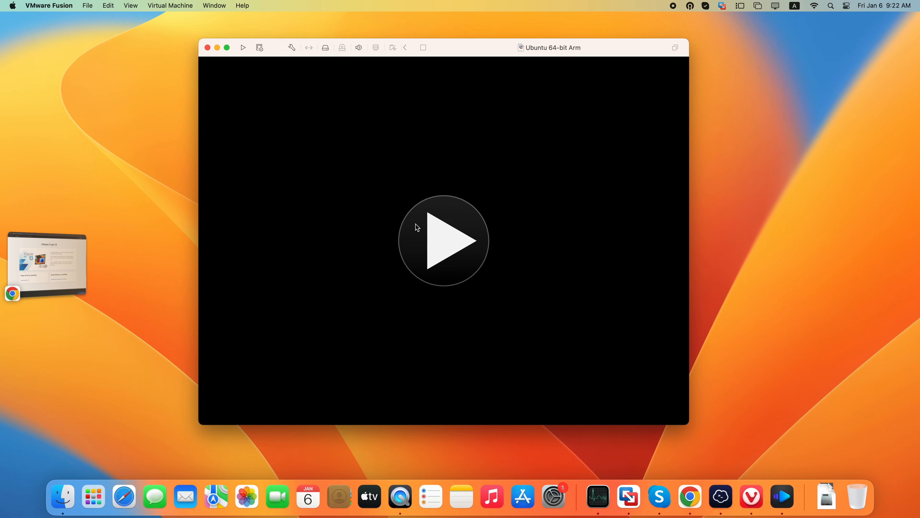
Set the virtual machine's processors to 4 processor cores
left_click(292, 47)
left_click(456, 82)
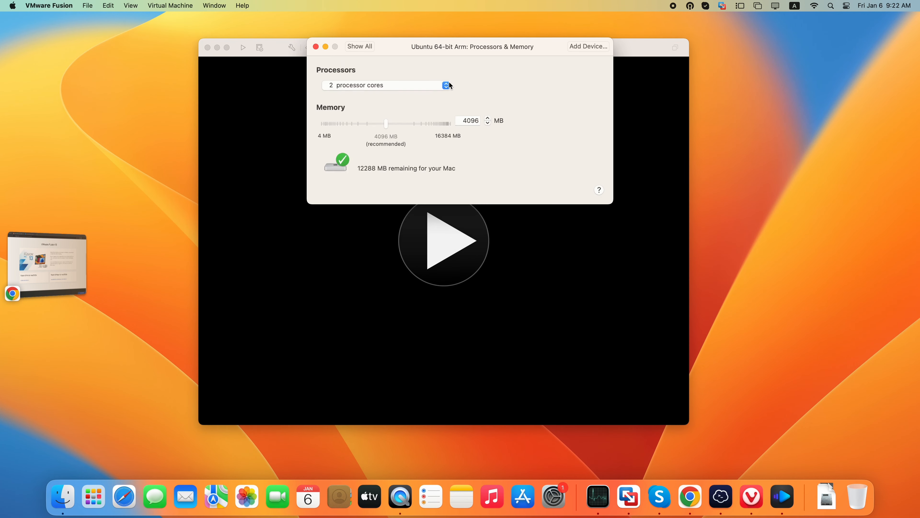
left_click(398, 85)
left_click(399, 107)
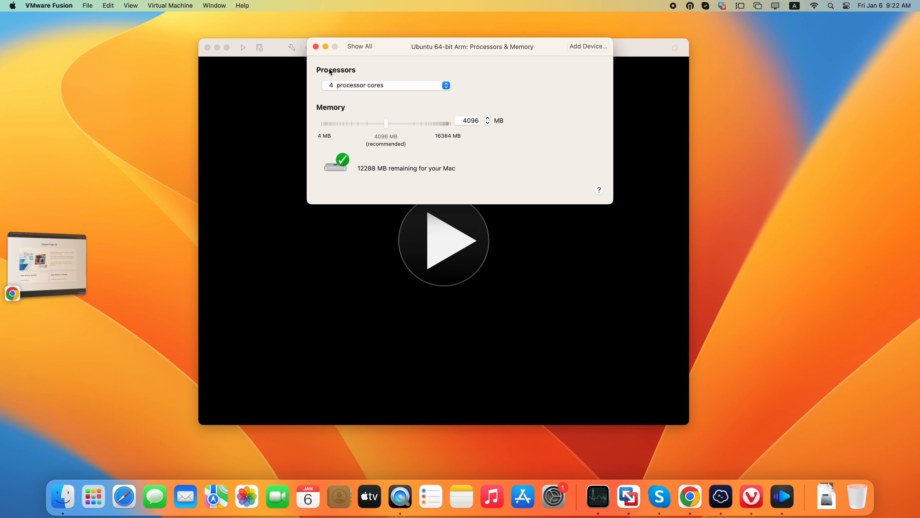
Connect the virtual CD/DVD drive, assign it the lunar-desktop-arm64.iso image from Downloads, and close the settings
left_click(360, 47)
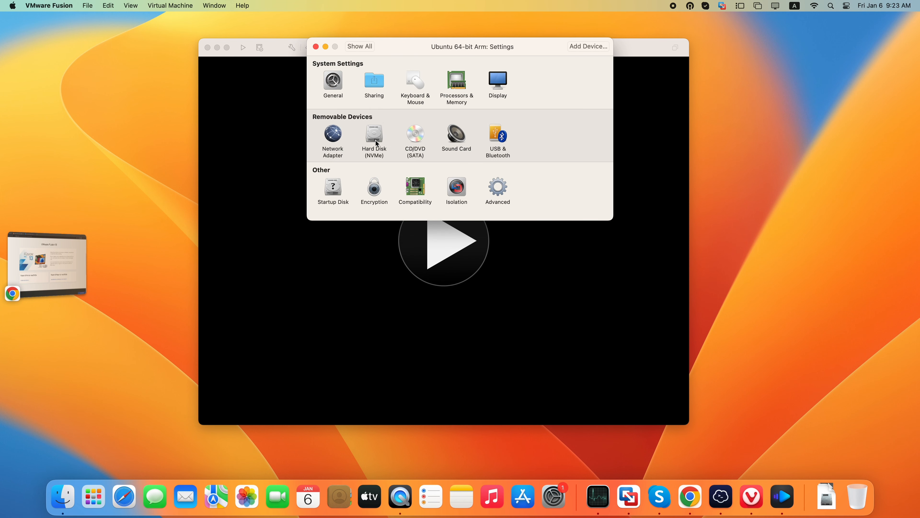
left_click(417, 134)
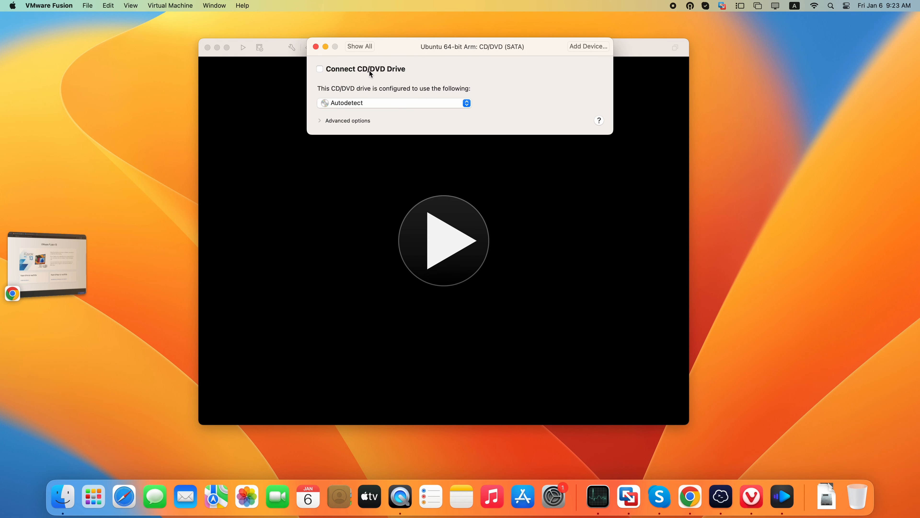
left_click(370, 74)
left_click(399, 104)
left_click(406, 119)
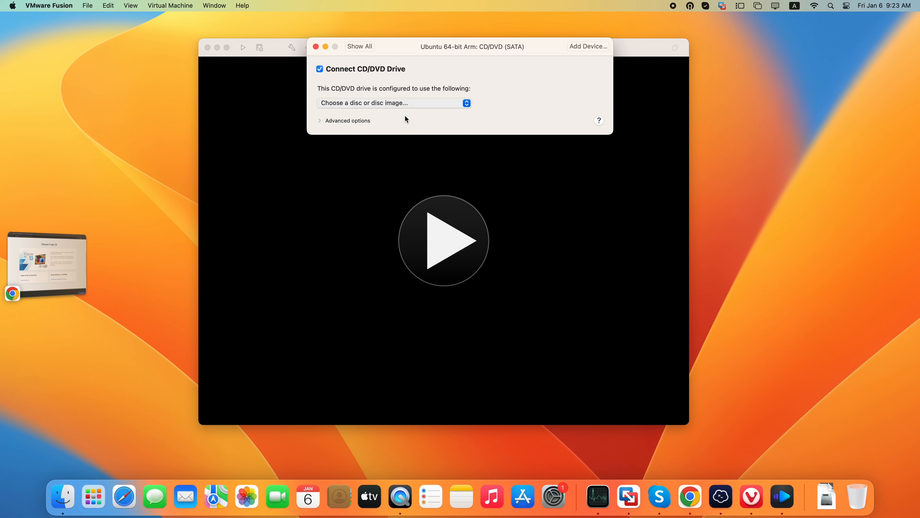
left_click(417, 118)
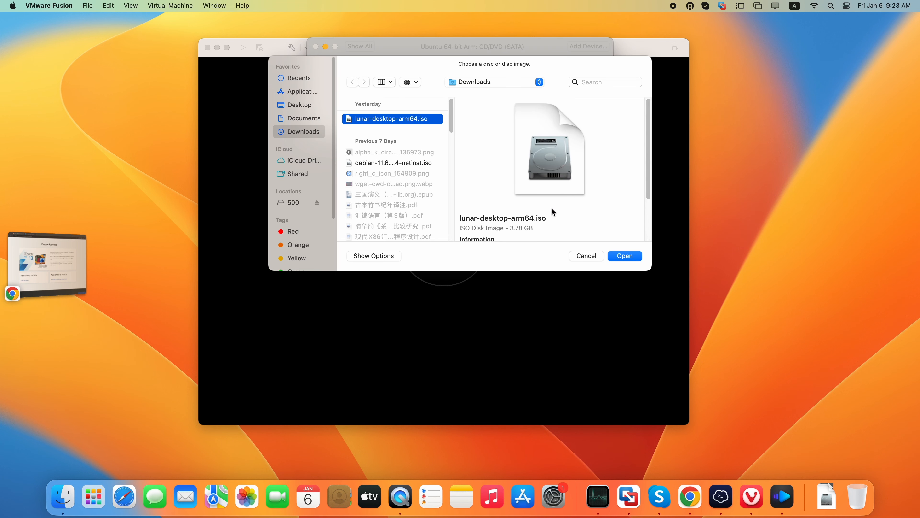
left_click(625, 255)
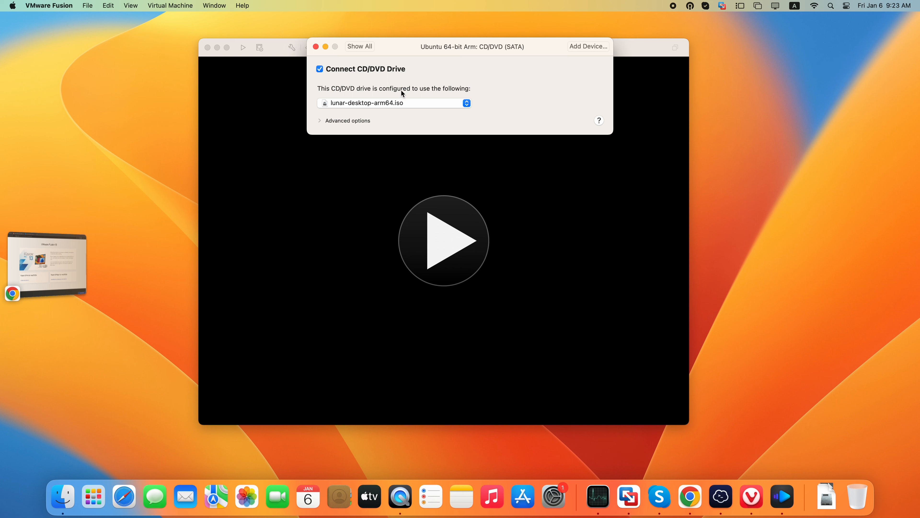
left_click(366, 47)
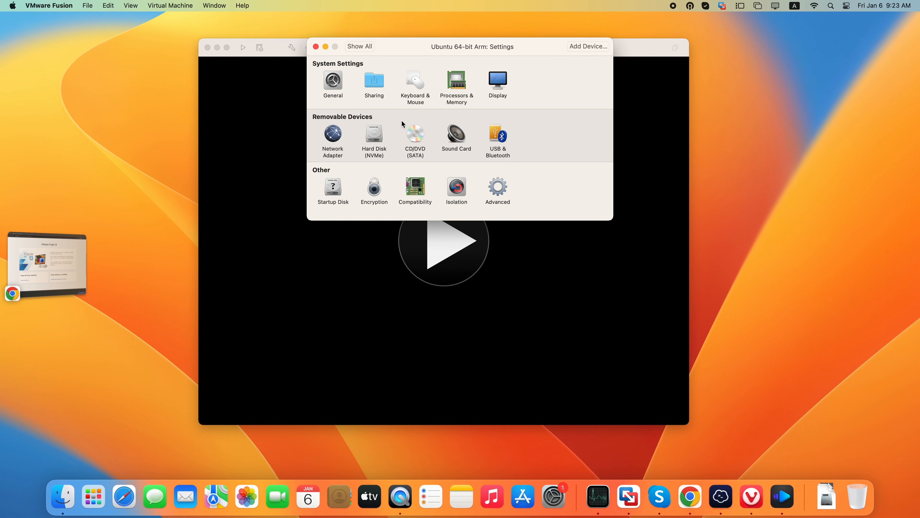
left_click(315, 46)
Power on the virtual machine and boot the Try or Install Ubuntu entry
left_click(441, 246)
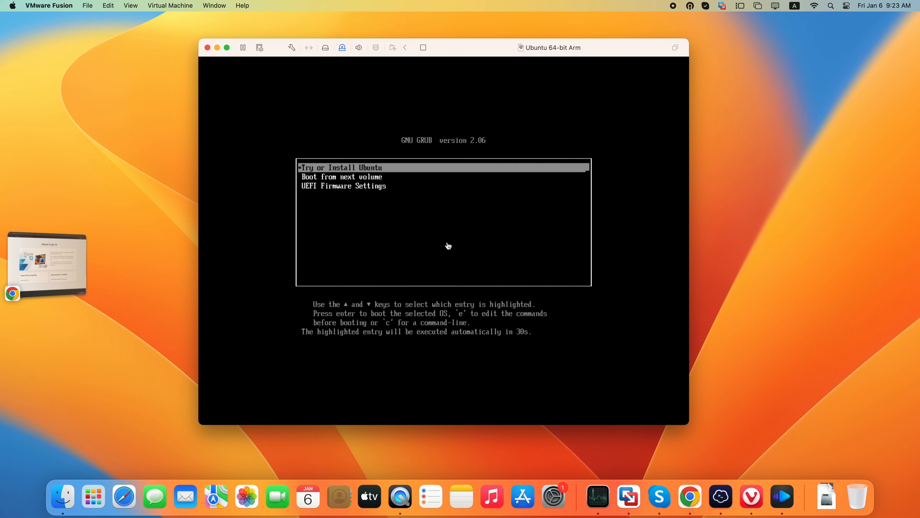
left_click(448, 235)
key("Return")
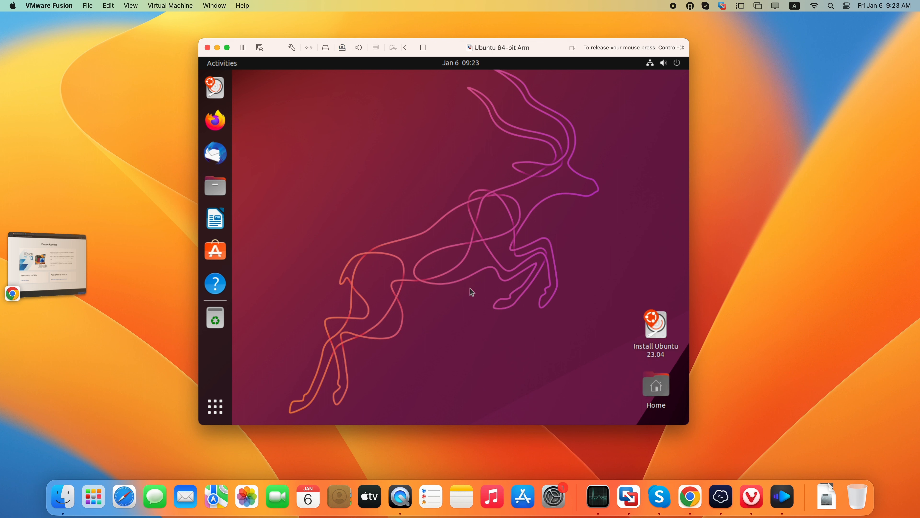
Launch the Ubuntu 23.04 installer from the desktop and accept English with the English (US) keyboard layout
right_click(652, 321)
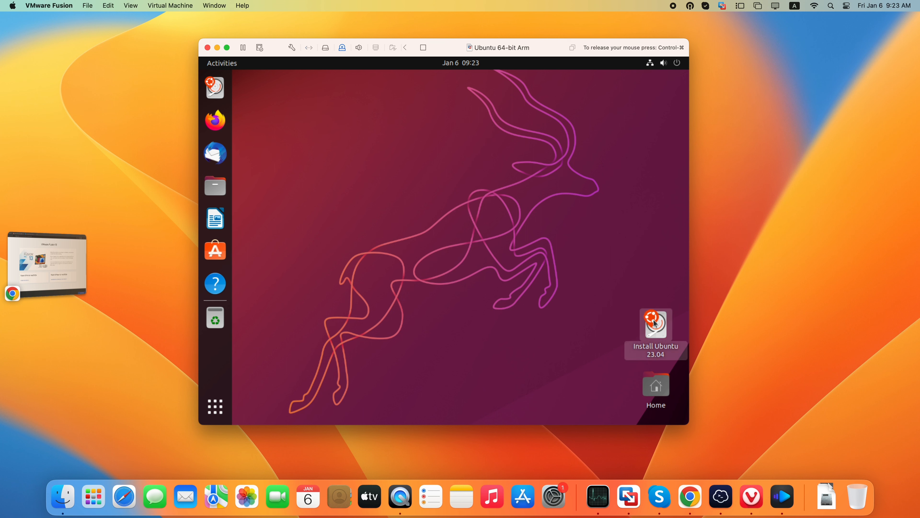
left_click(540, 127)
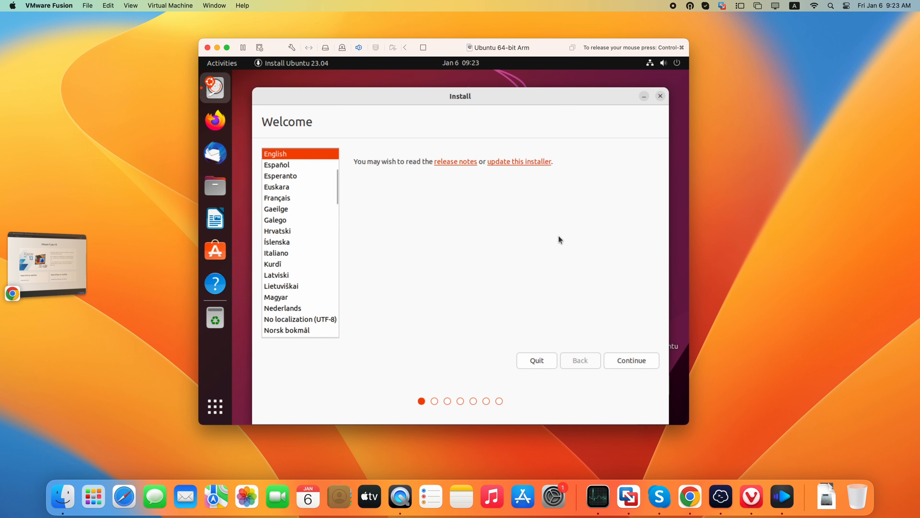
left_click(630, 361)
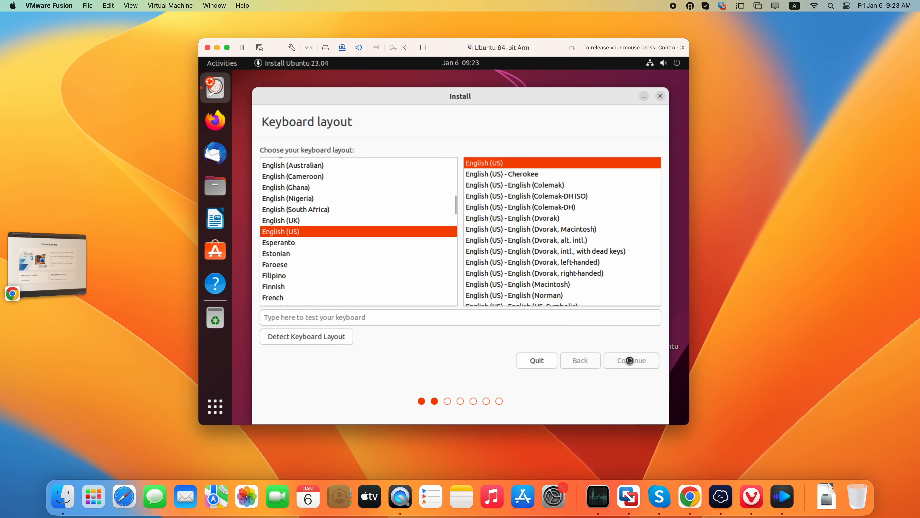
left_click(630, 360)
Choose the minimal installation and turn off downloading updates while installing Ubuntu
left_click(333, 190)
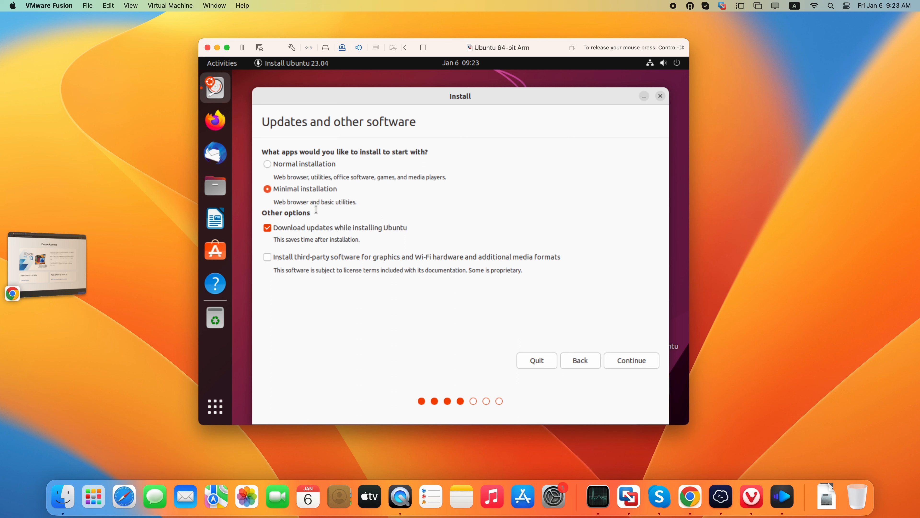
left_click(292, 229)
left_click(622, 360)
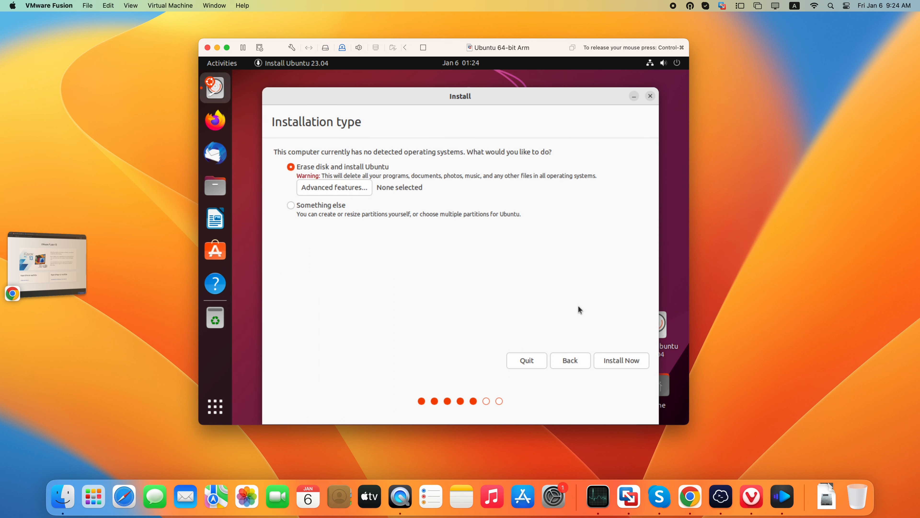
Install with the erase-disk option, confirm writing the changes to the disk, and accept Los Angeles as the location
left_click(611, 360)
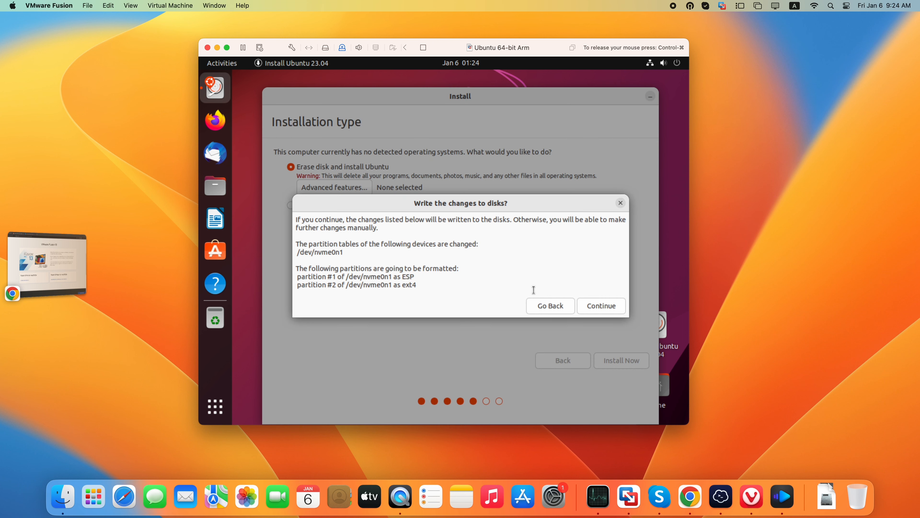
left_click(609, 306)
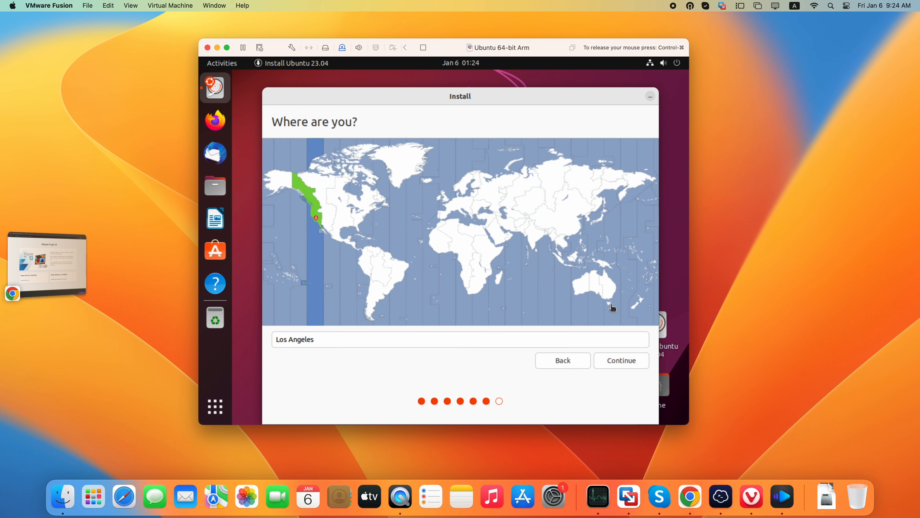
left_click(607, 367)
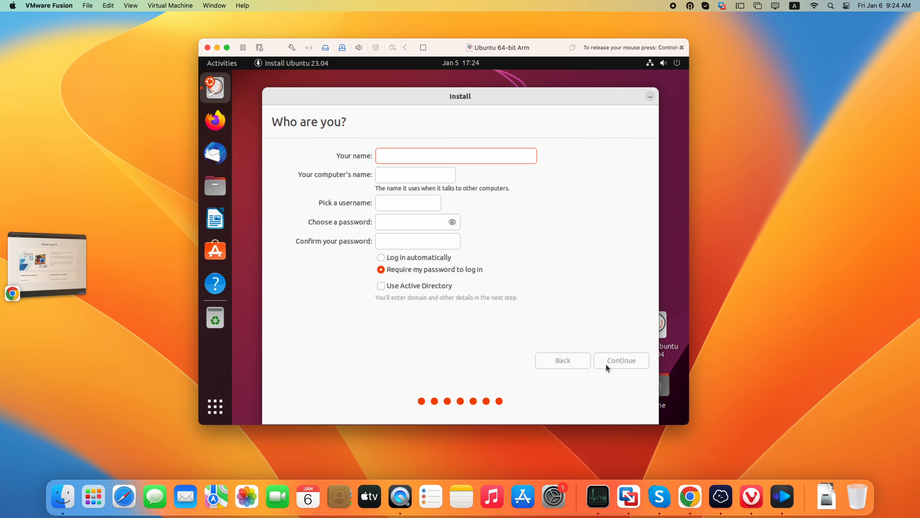
Create the user account alien, enter and confirm the account password, and start the installation
type("alien")
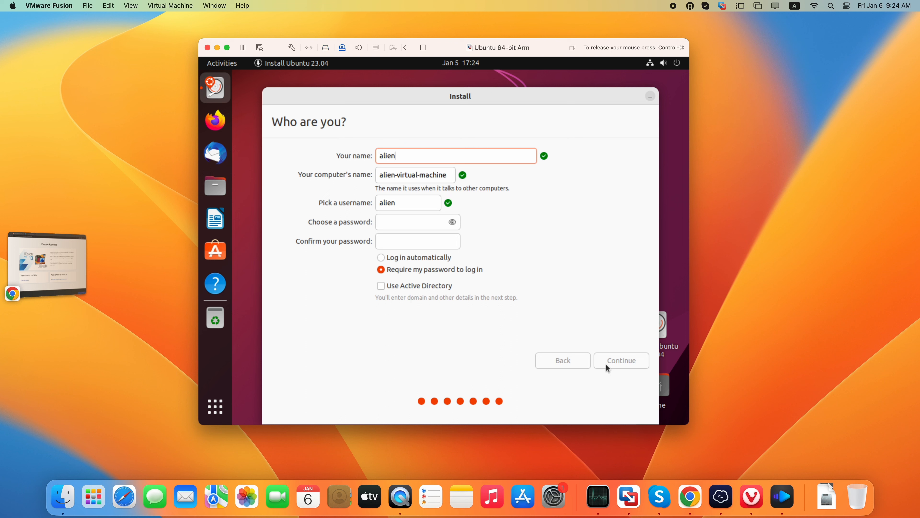
left_click(426, 218)
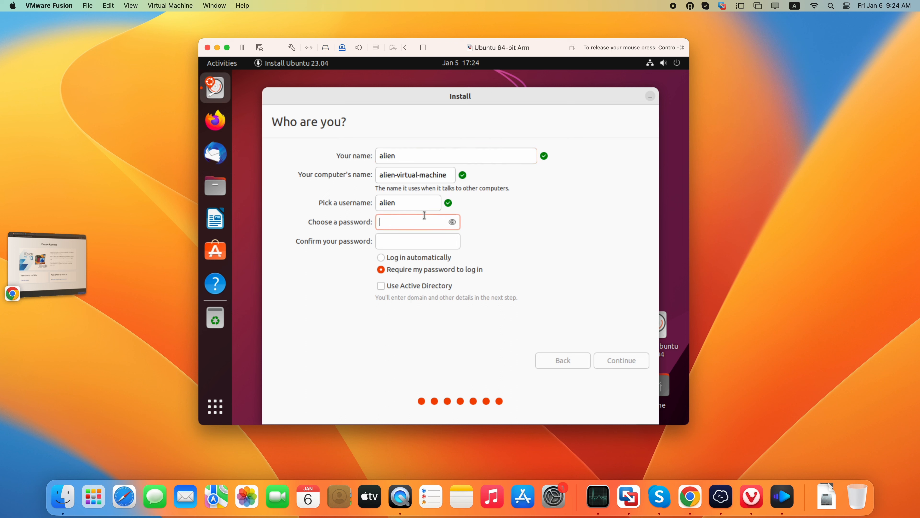
left_click(435, 238)
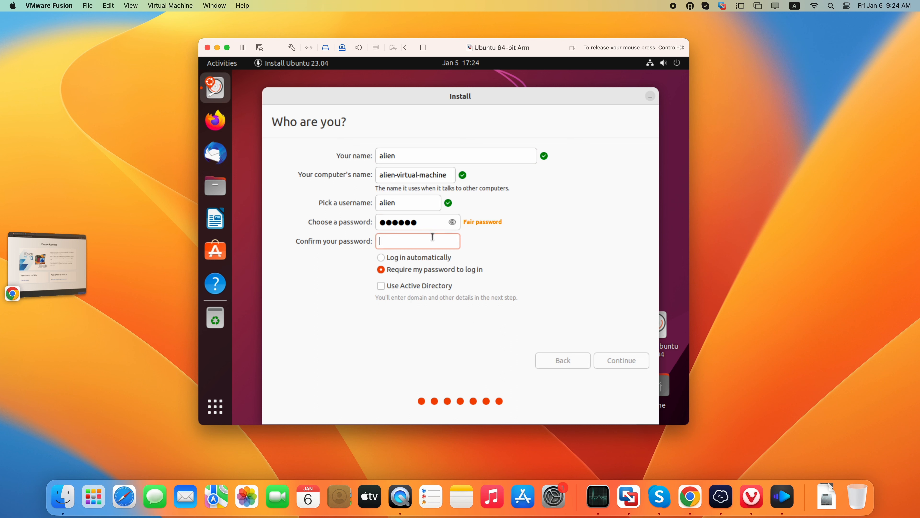
left_click(629, 362)
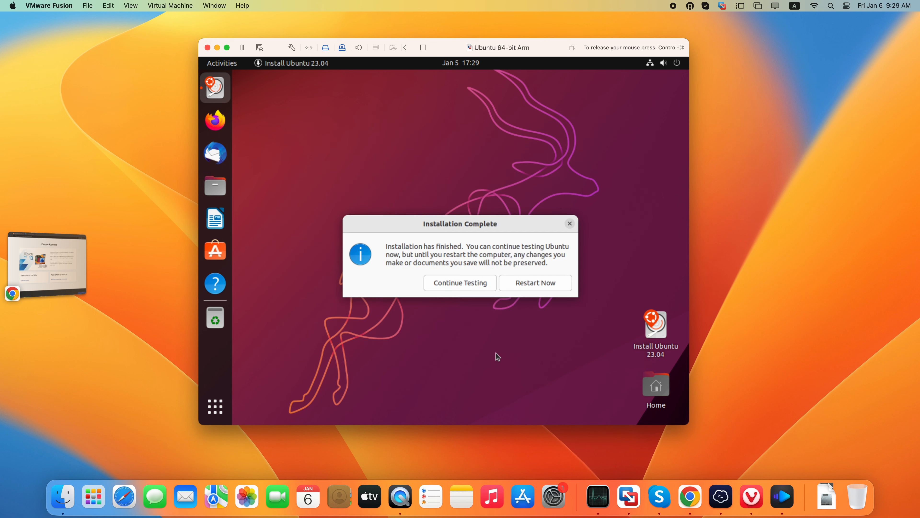
Restart the virtual machine into the installed Ubuntu system and log in with the account password
left_click(558, 283)
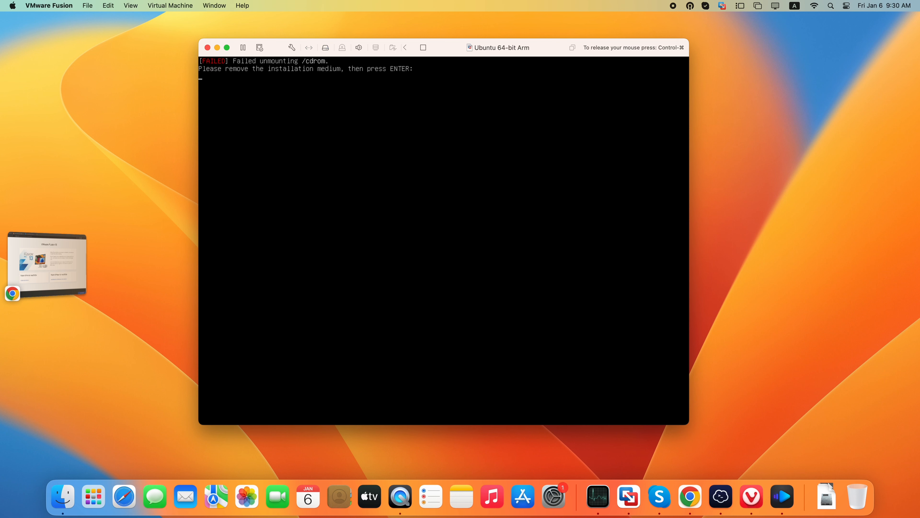
key("Return")
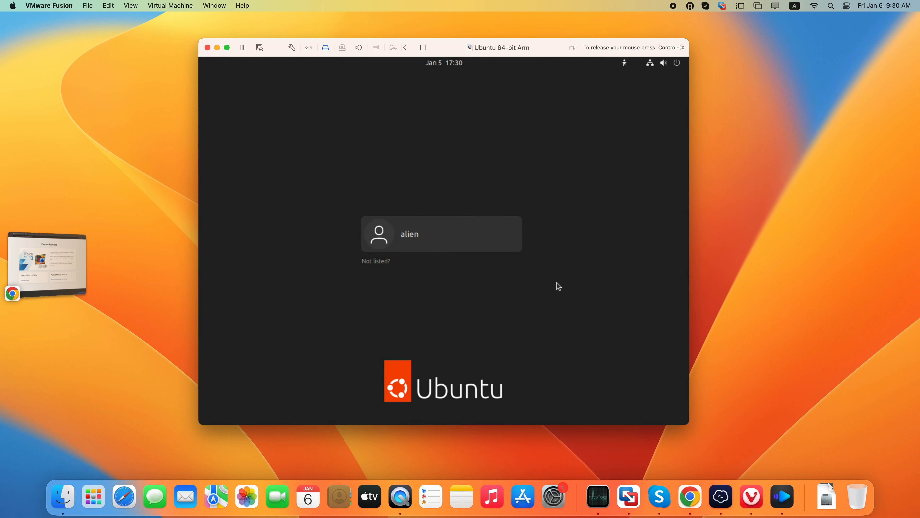
left_click(447, 234)
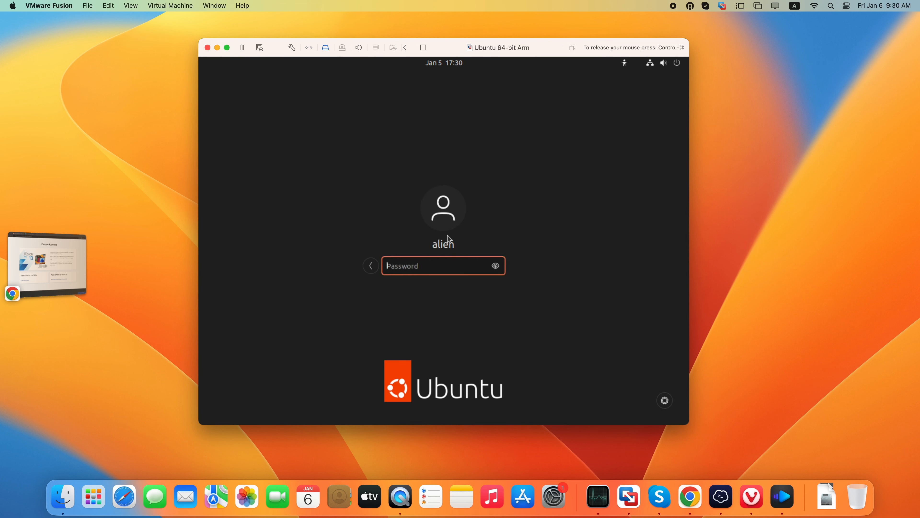
type("••••••")
key("Return")
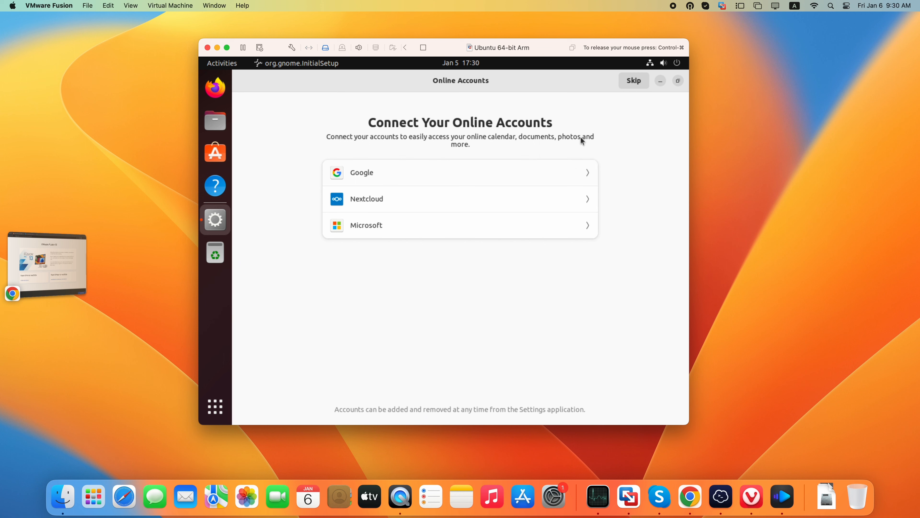
Complete the initial setup by skipping online accounts, declining to send system info, and leaving Location Services off
left_click(634, 81)
left_click(421, 211)
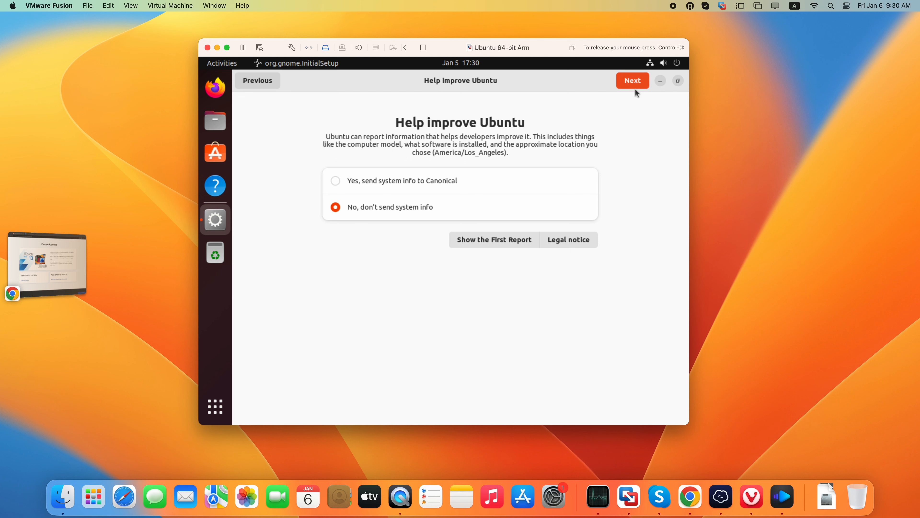
left_click(633, 81)
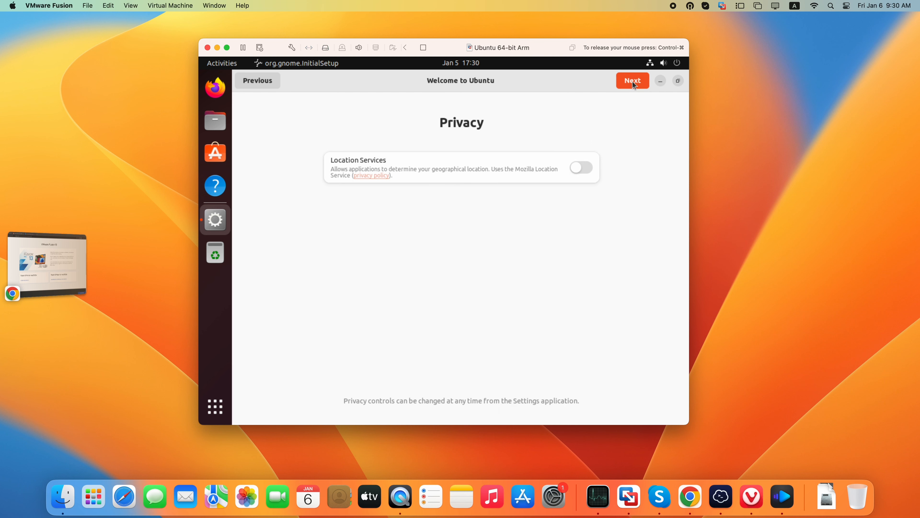
left_click(632, 82)
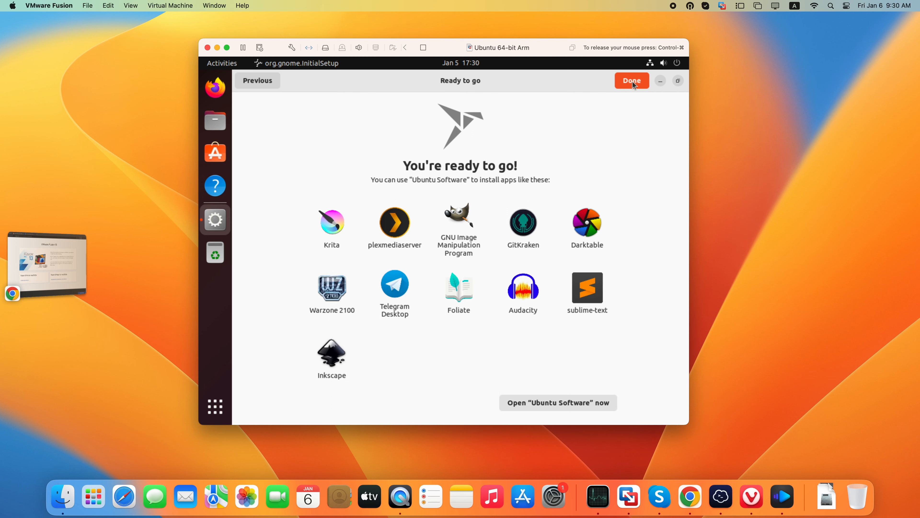
left_click(632, 82)
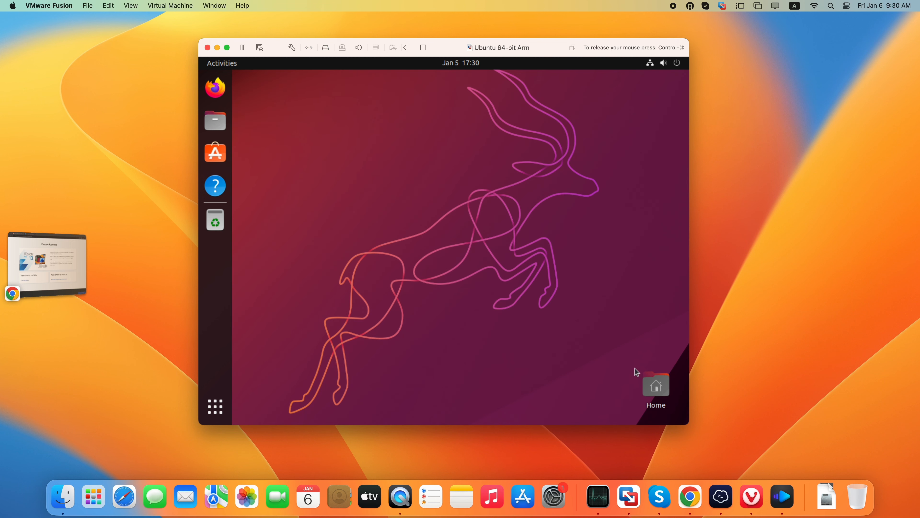
Open the Home folder from the desktop to view its contents, and close it
right_click(654, 383)
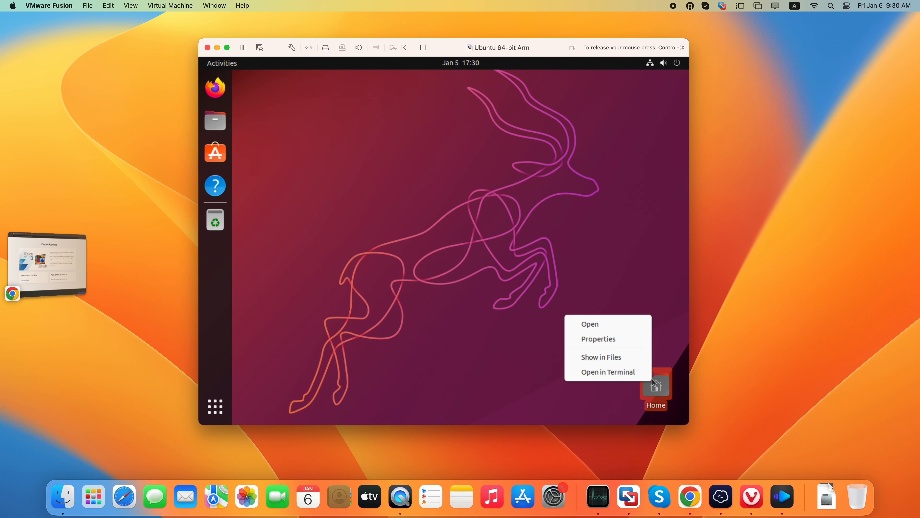
left_click(623, 319)
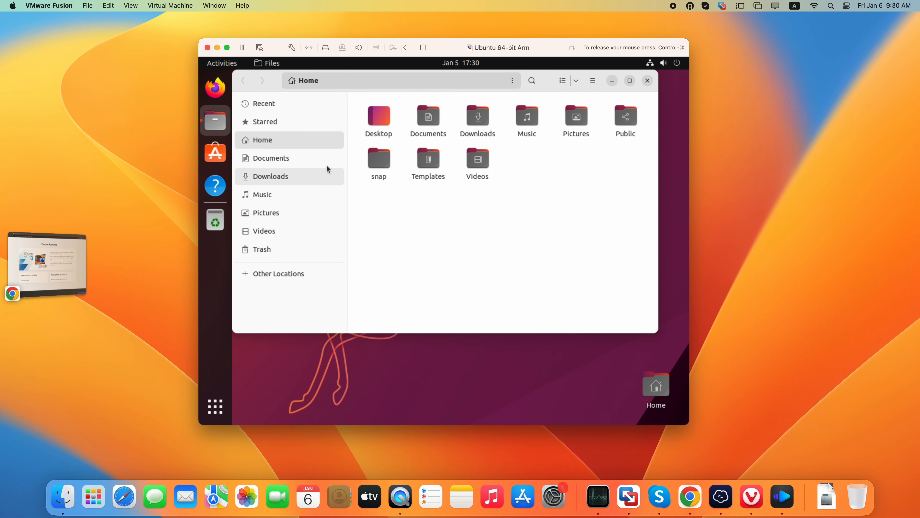
left_click(648, 80)
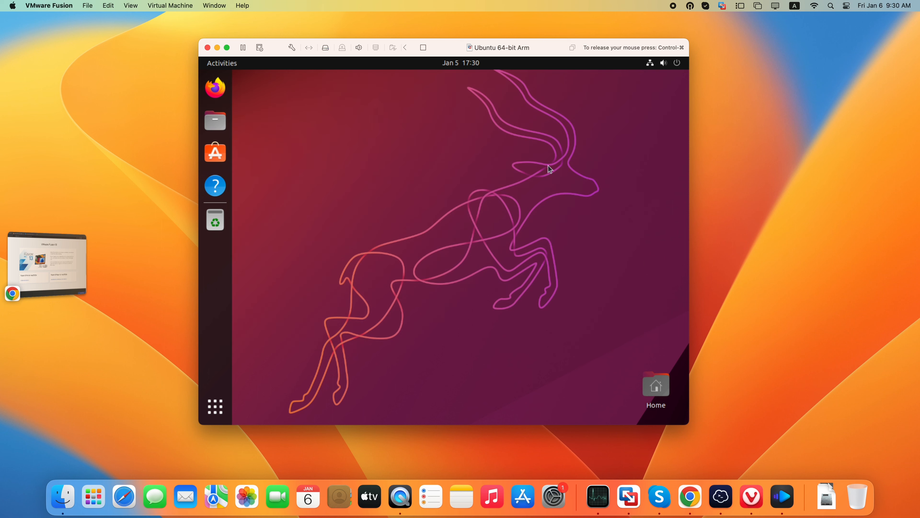
Change the desktop background to the orange-purple wallpaper with the Ubuntu logo and close the settings
right_click(450, 196)
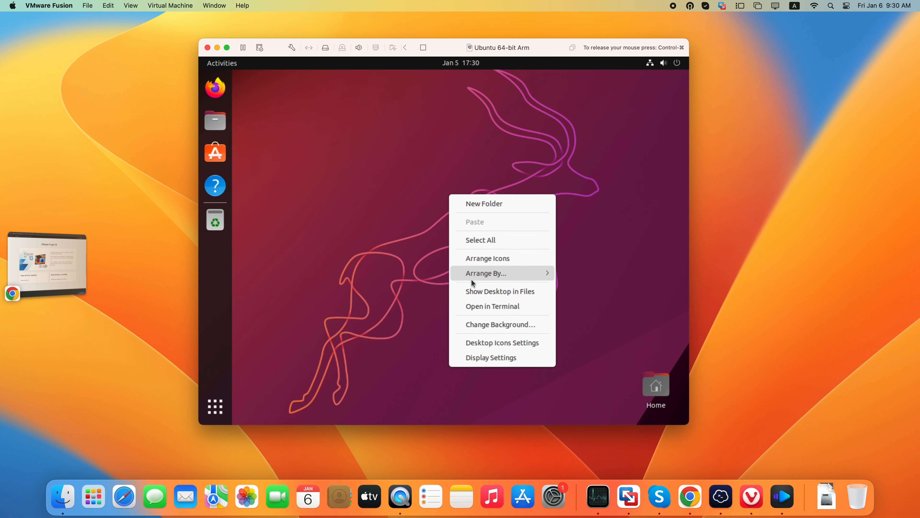
left_click(482, 325)
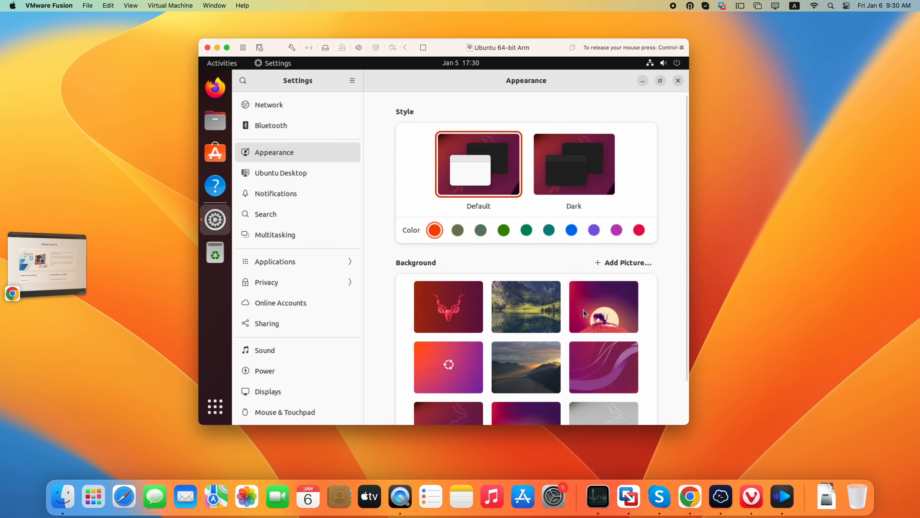
left_click(460, 367)
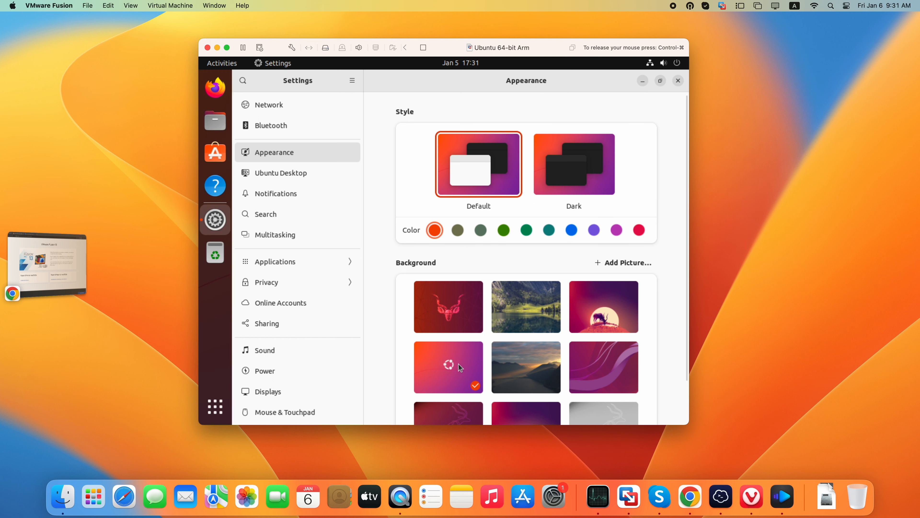
scroll(466, 366, "down", 2)
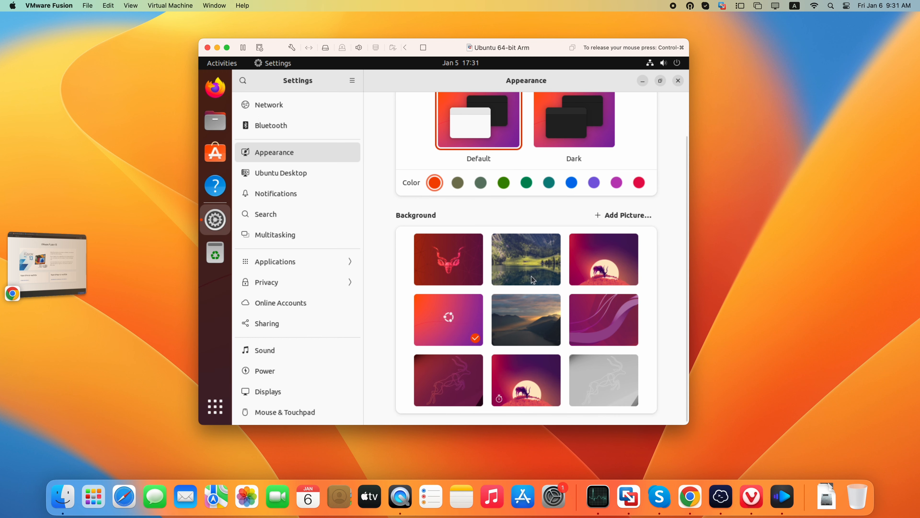
left_click(678, 80)
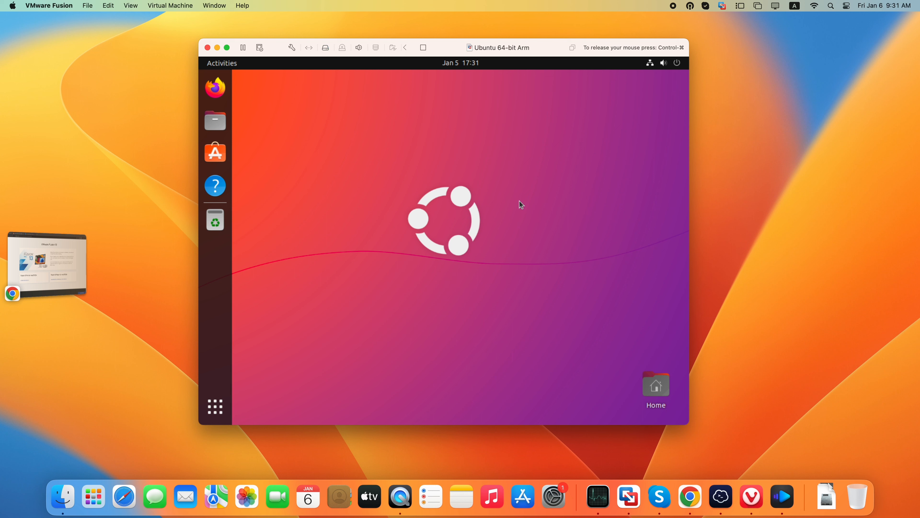
Try the Dark appearance style and check how the Home folder window looks with it
right_click(516, 262)
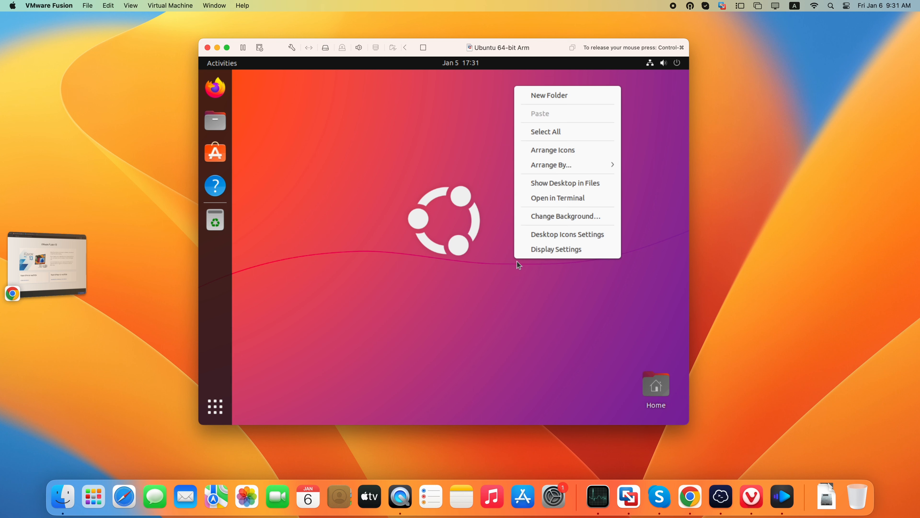
left_click(552, 218)
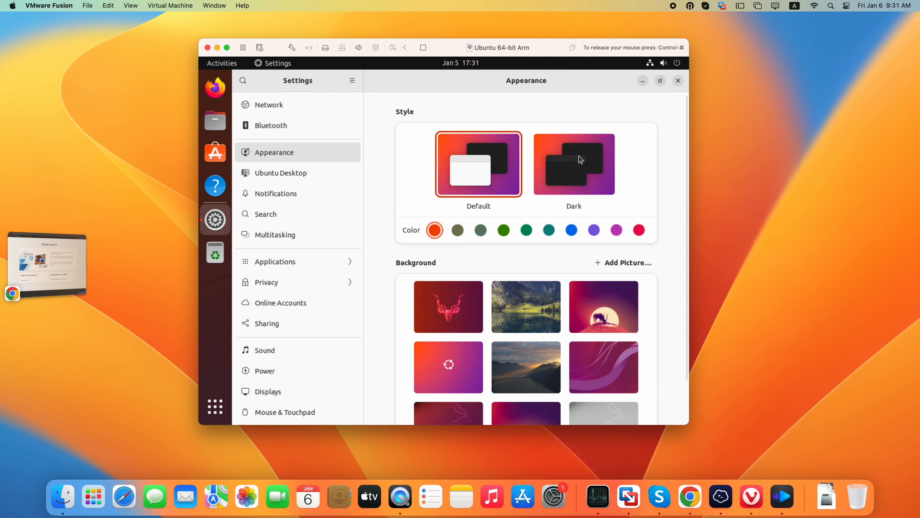
left_click(541, 171)
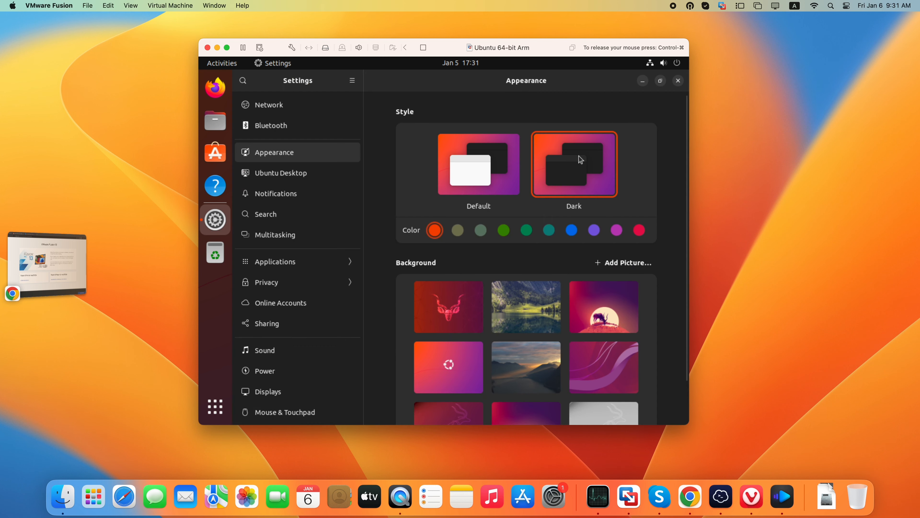
left_click(642, 81)
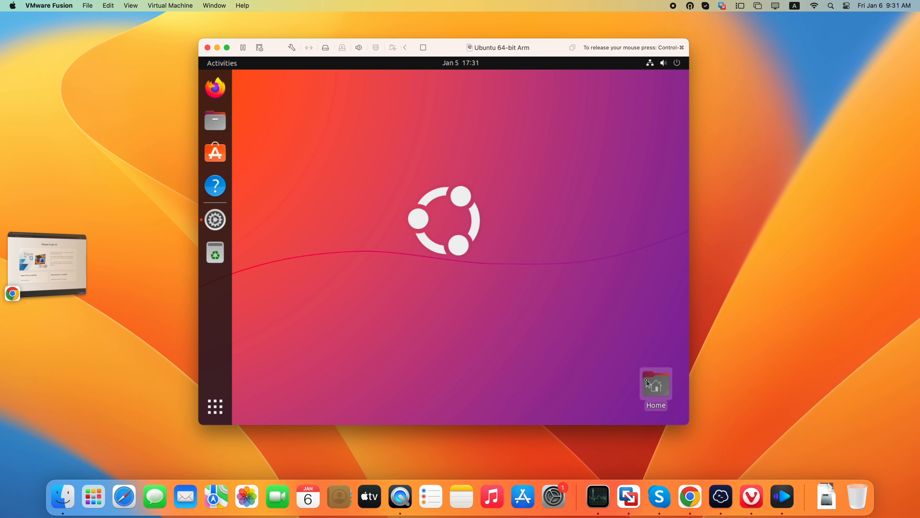
double_click(655, 385)
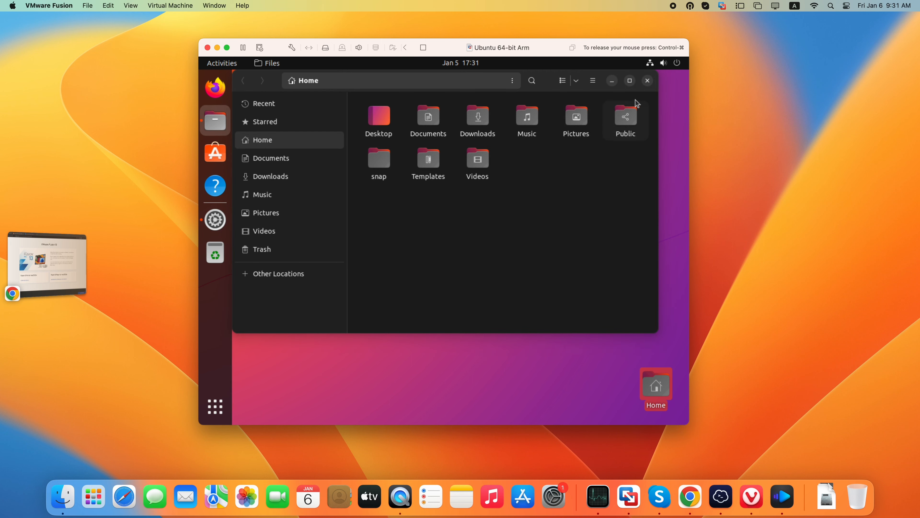
left_click(647, 81)
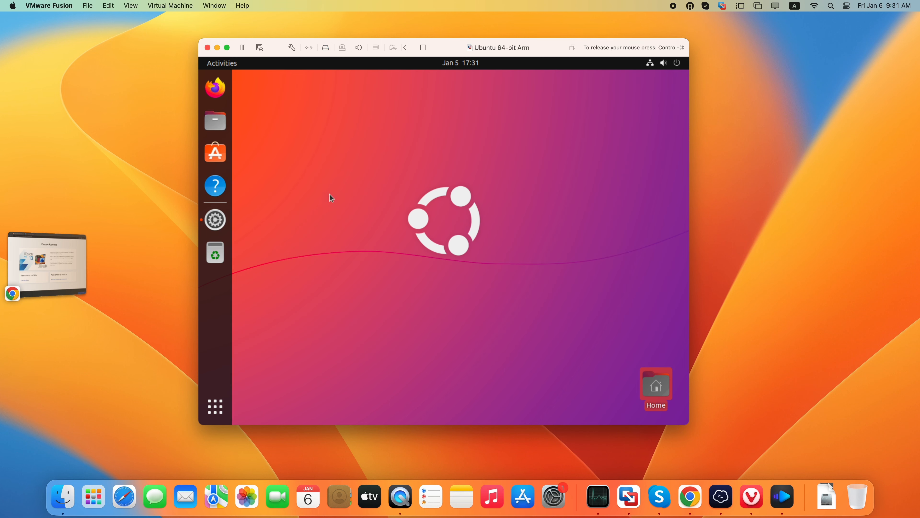
Try the Default appearance style with the blue accent color and check it in the Home folder window
left_click(220, 220)
left_click(477, 174)
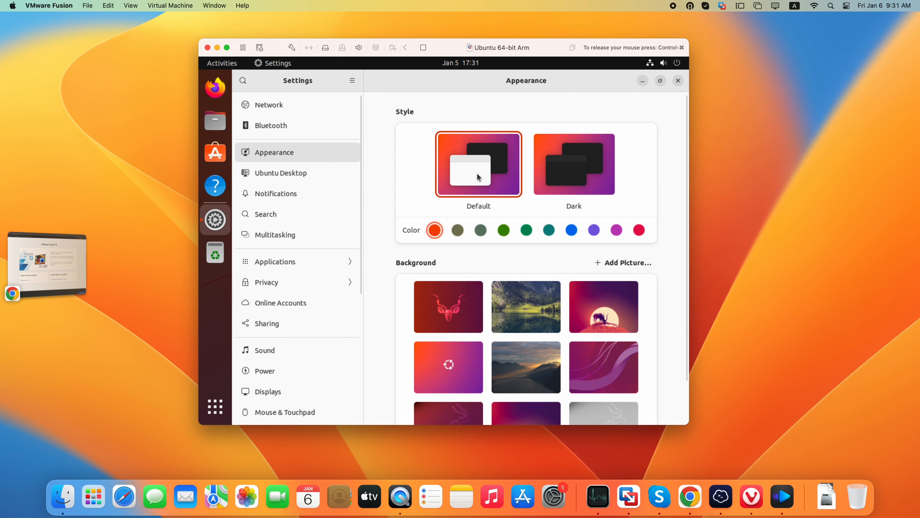
left_click(575, 233)
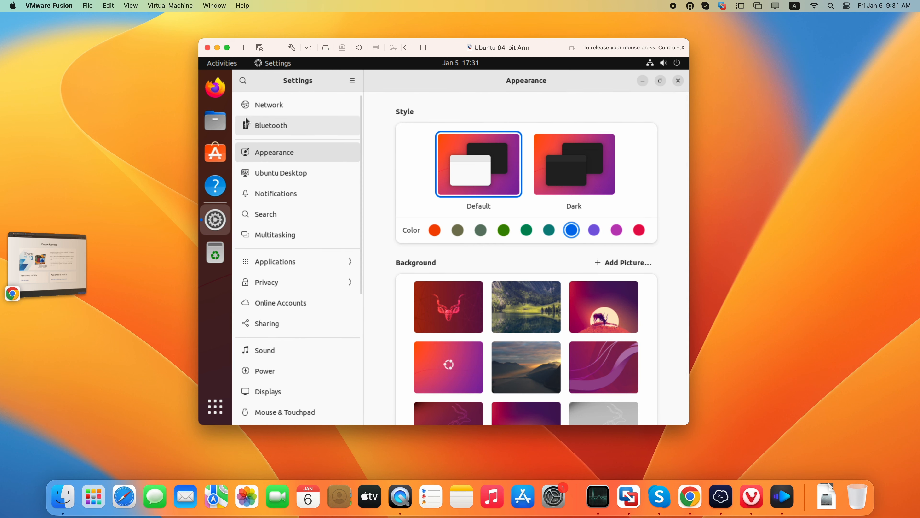
left_click(639, 81)
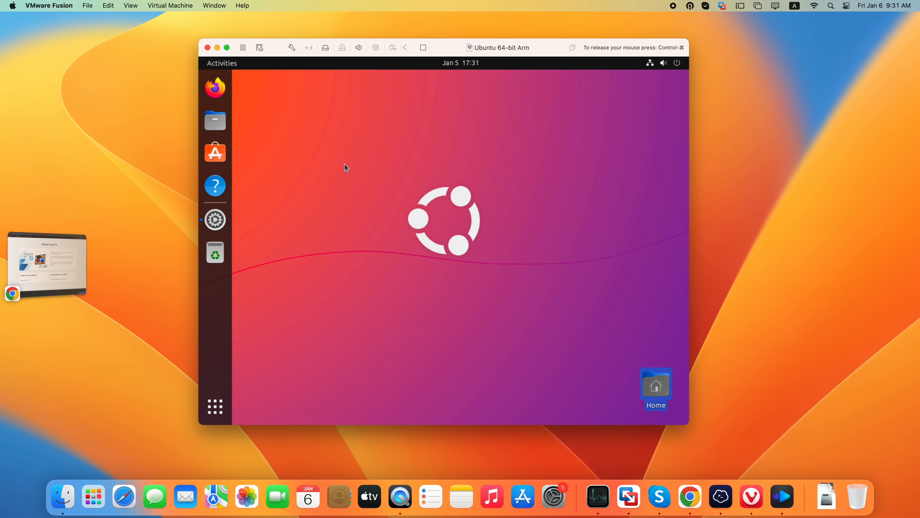
double_click(659, 390)
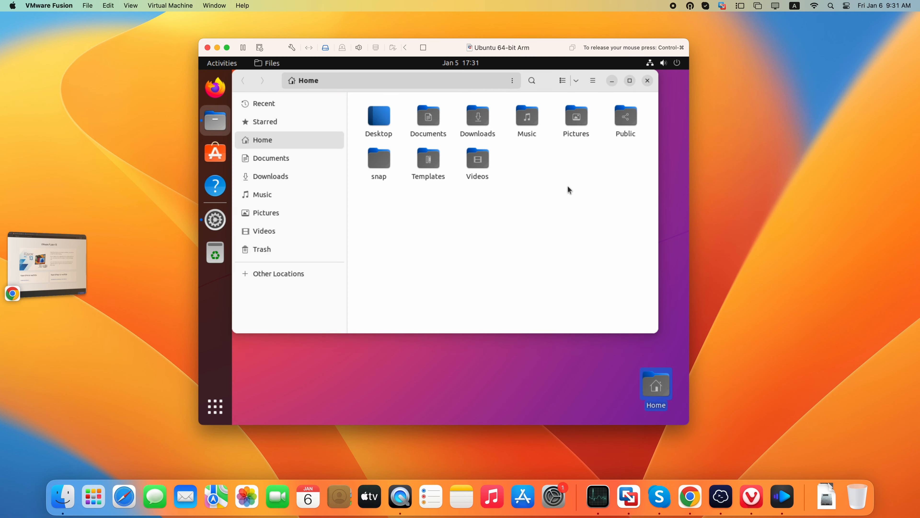
left_click(648, 81)
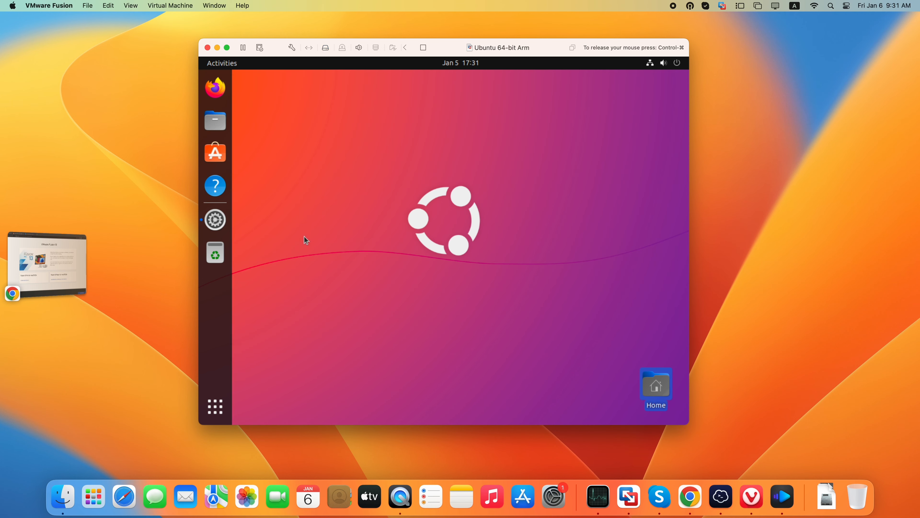
Set the appearance accent color back to orange and close the settings
left_click(217, 219)
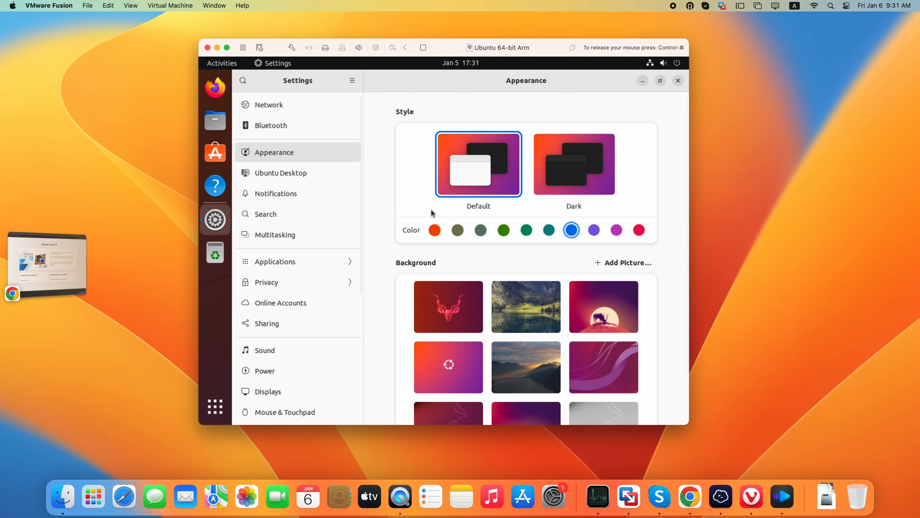
left_click(436, 231)
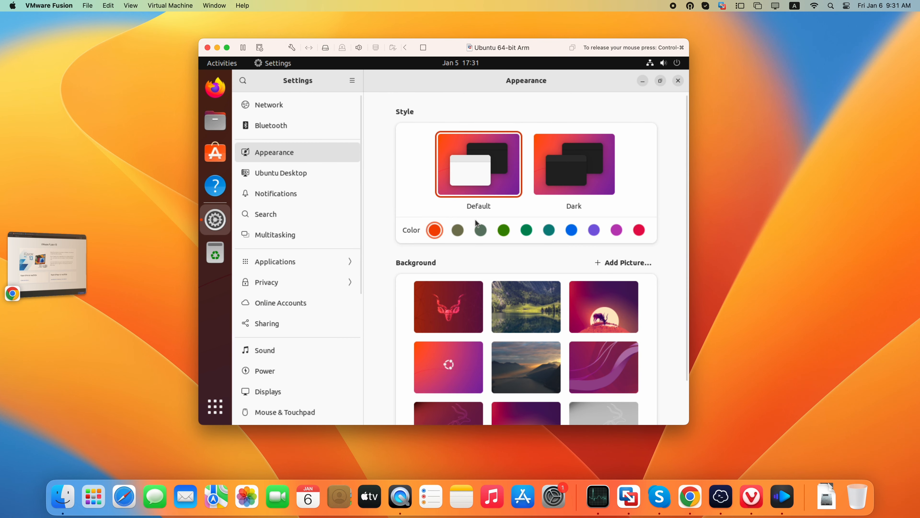
left_click(678, 81)
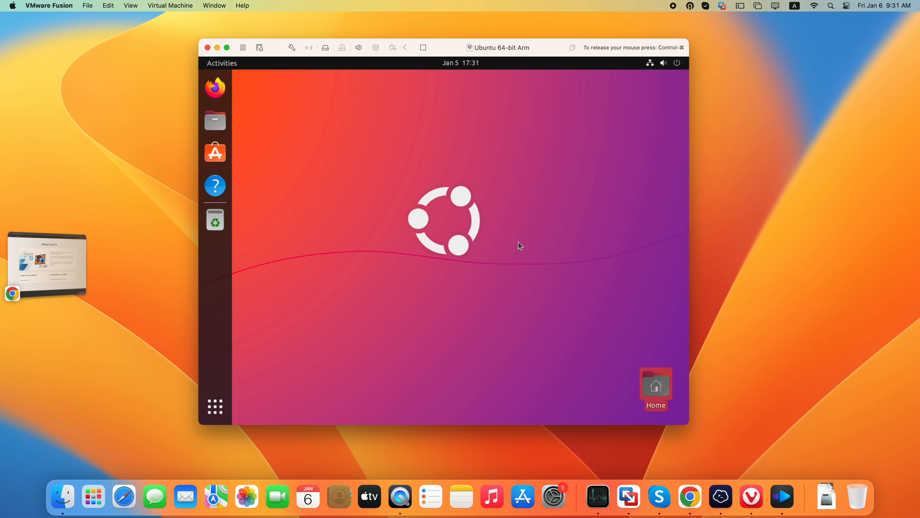